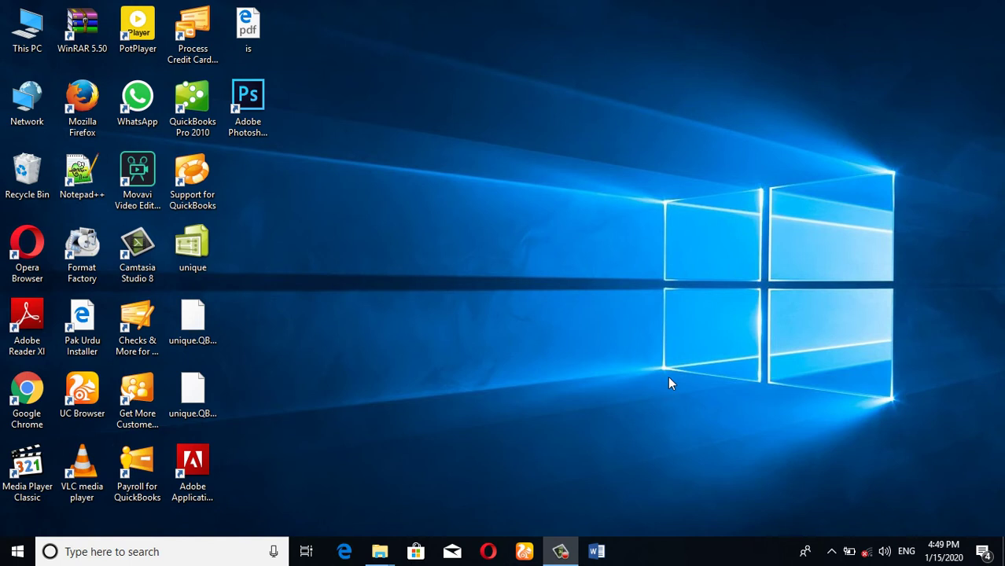
- Open the unique company file and try logging in with the admin password
double_click(193, 251)
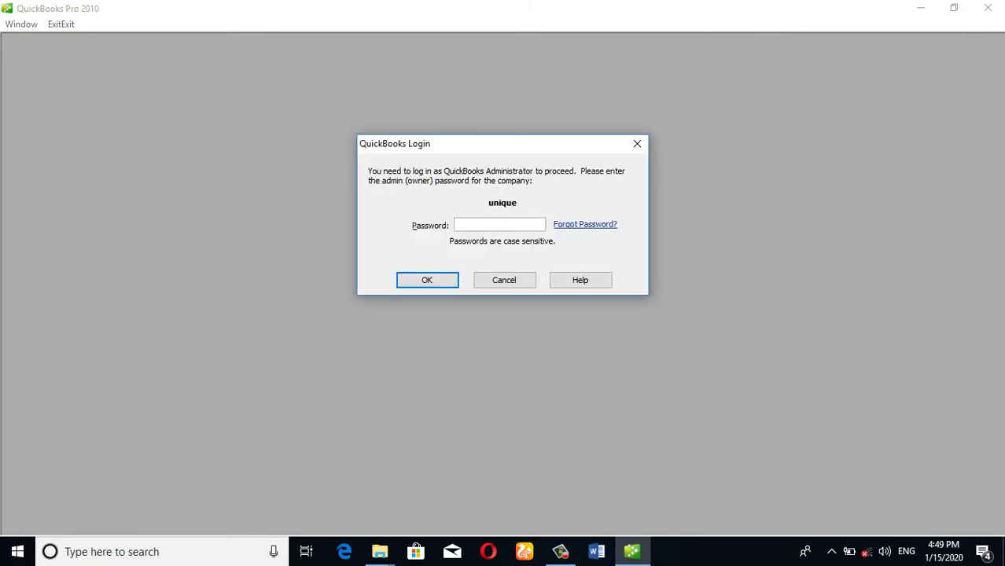
text(aaaa)
text(aa)
key(Return)
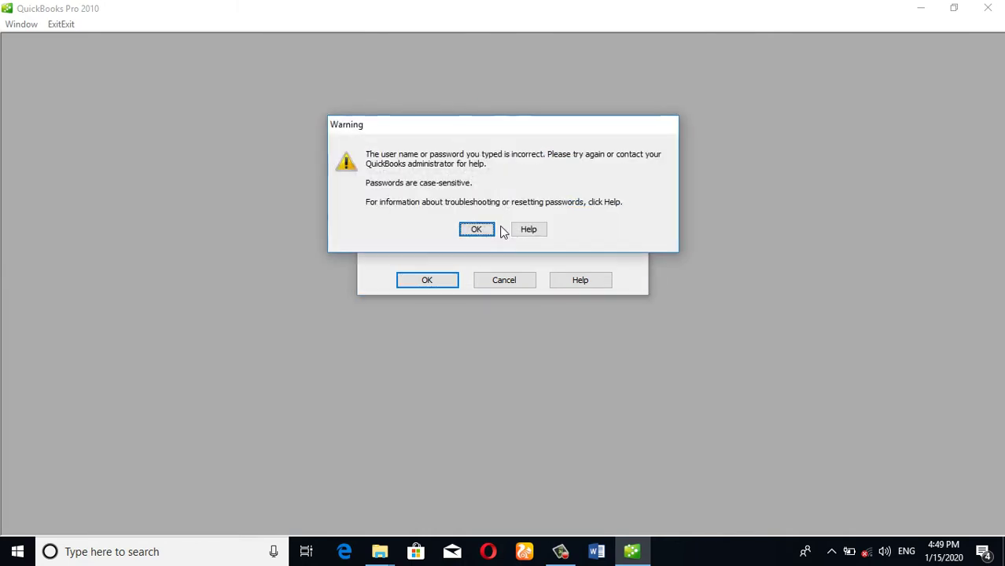
- Dismiss the incorrect-password warning, turn off Caps Lock, and log in with the correct admin password
click(485, 229)
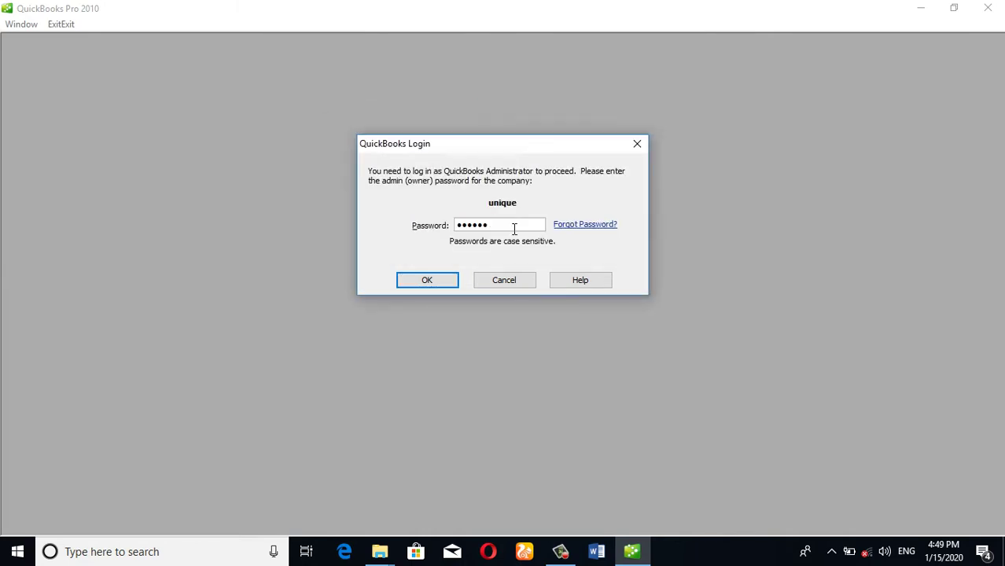
key(Caps_Lock)
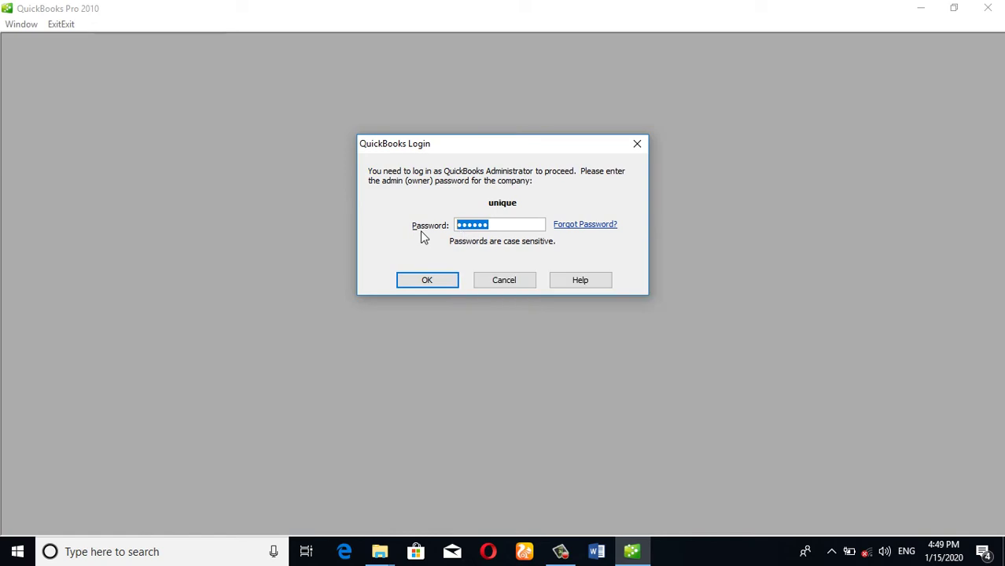
key(Return)
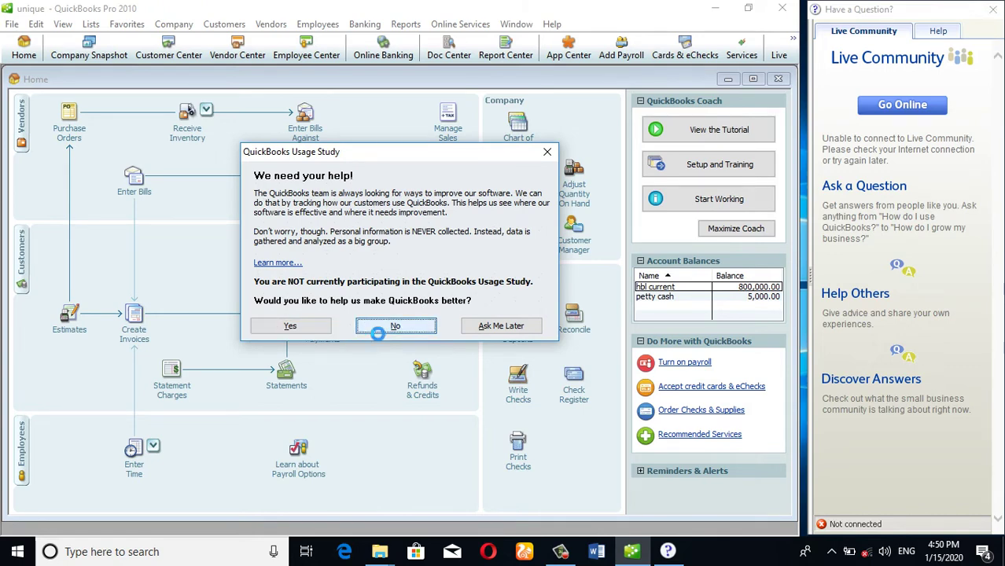
- Decline the usage study and close the Live Community panel to show the full Home page
click(396, 327)
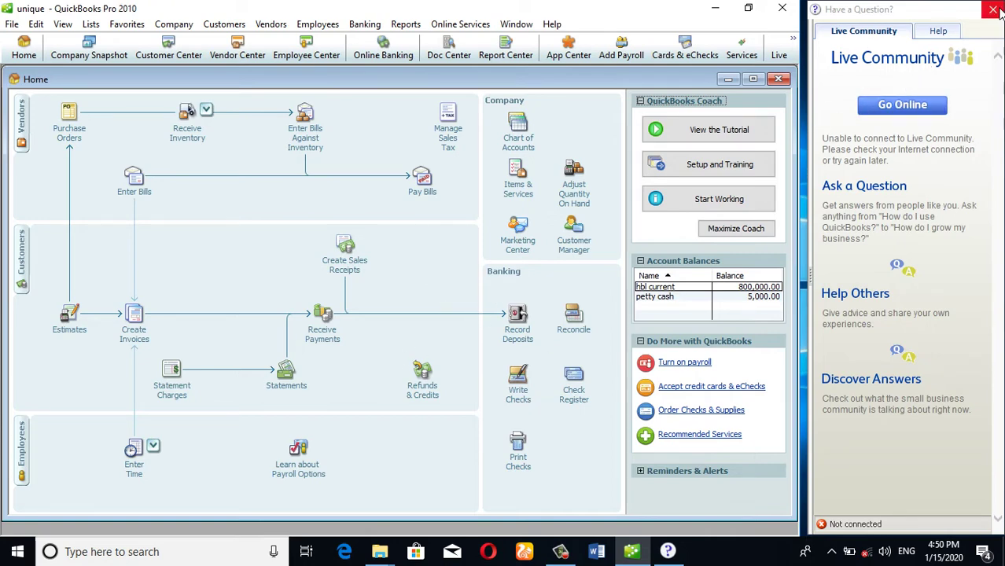
click(896, 62)
click(753, 79)
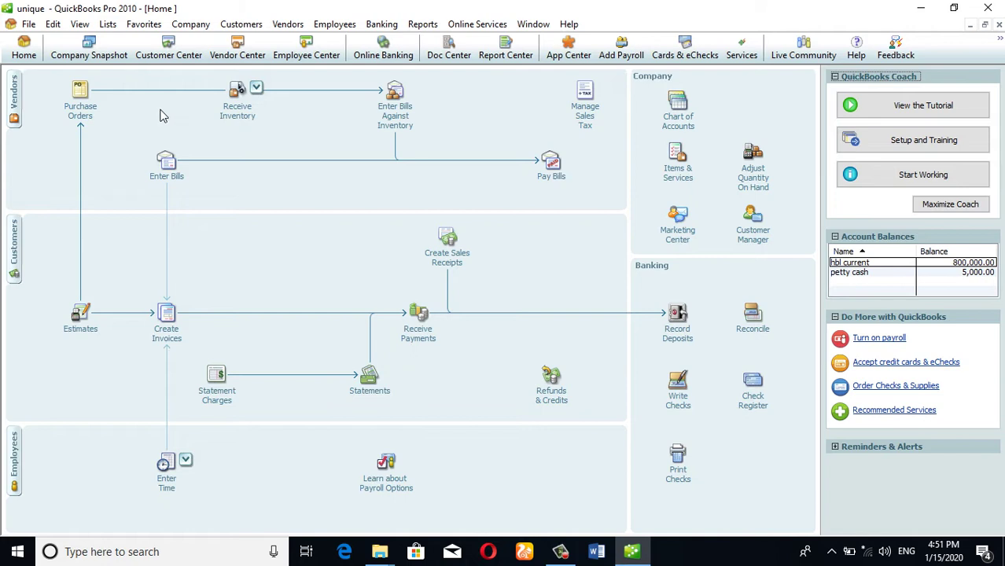
- From the Chart of Accounts, start a new account of type Bank
click(109, 25)
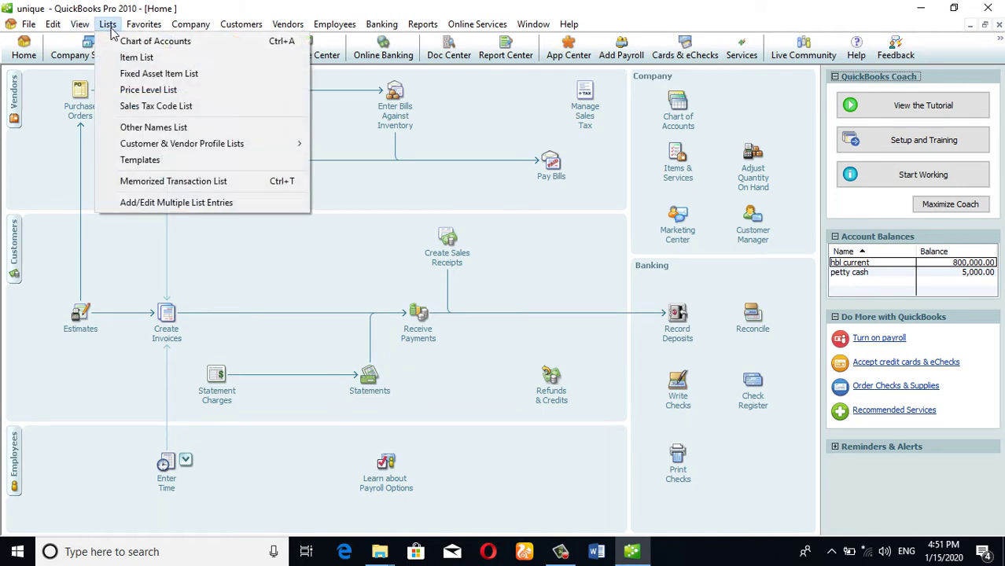
click(279, 43)
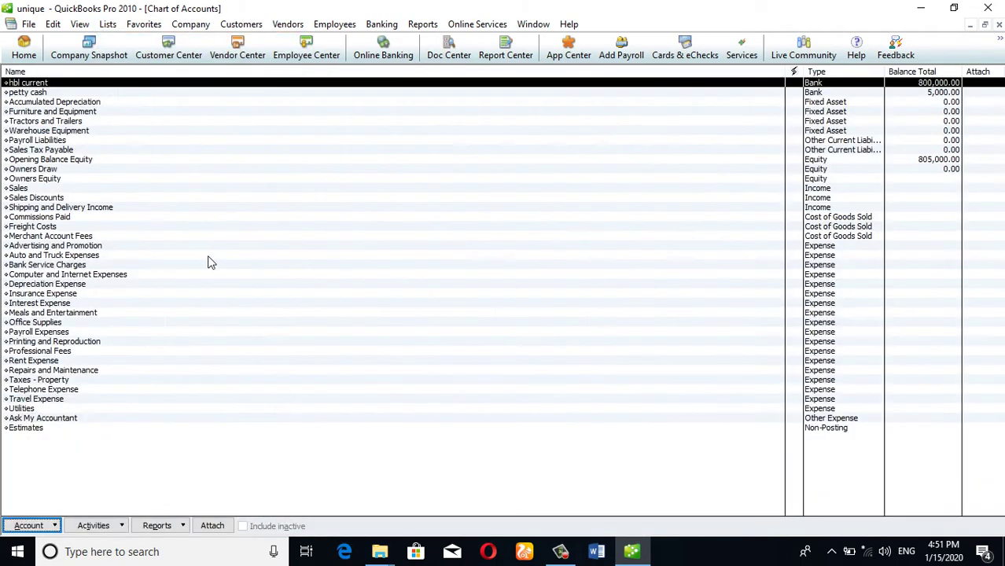
click(52, 527)
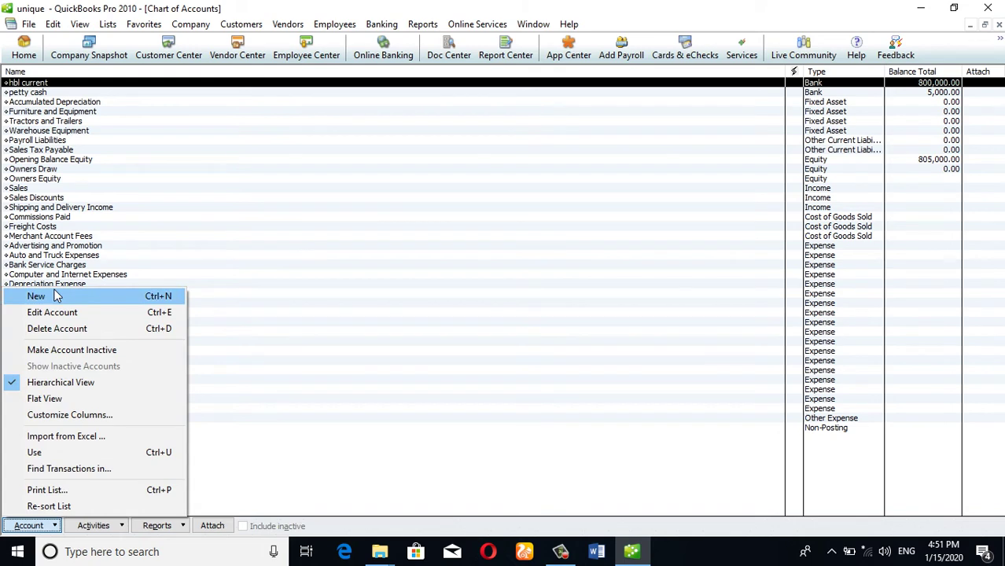
click(55, 296)
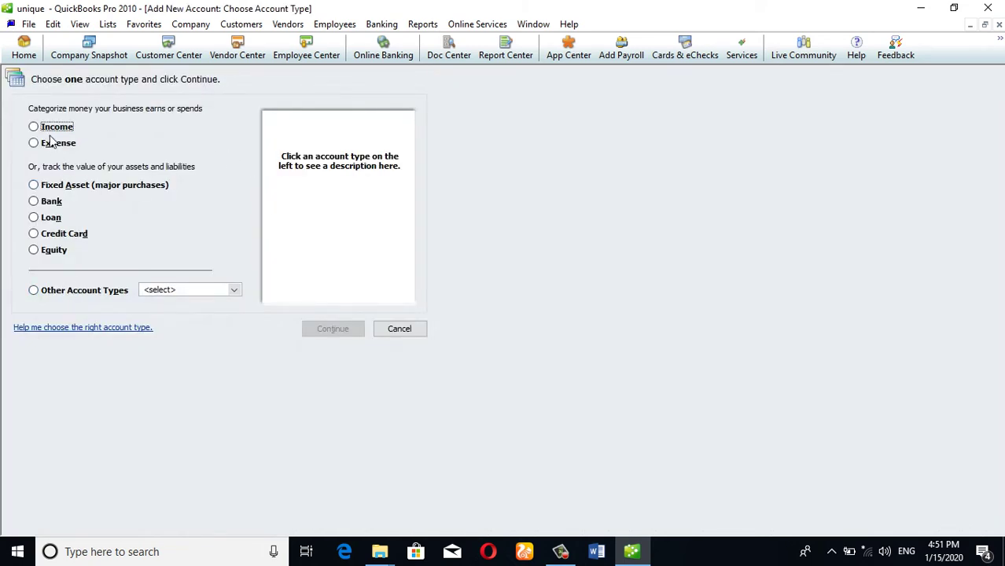
click(34, 127)
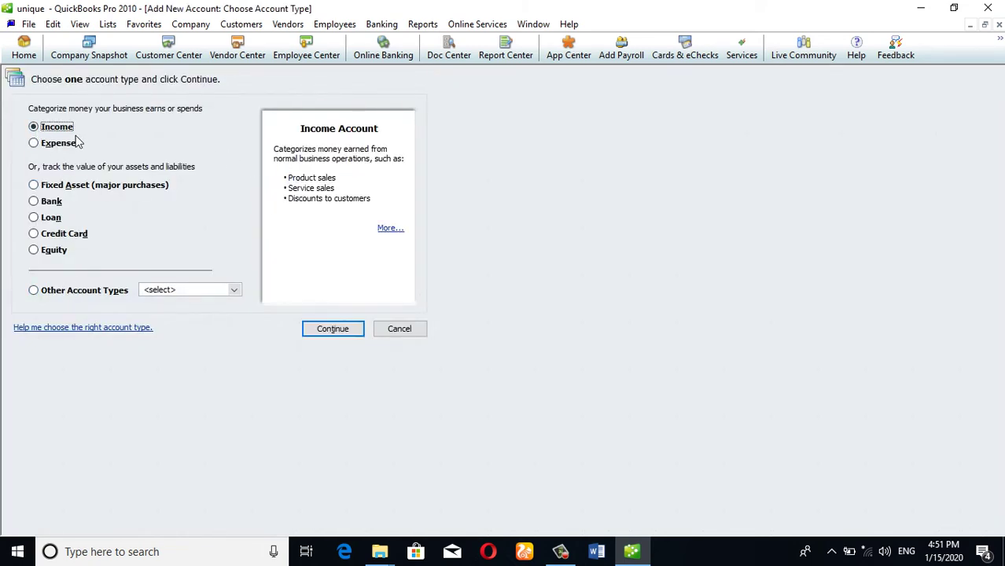
click(63, 205)
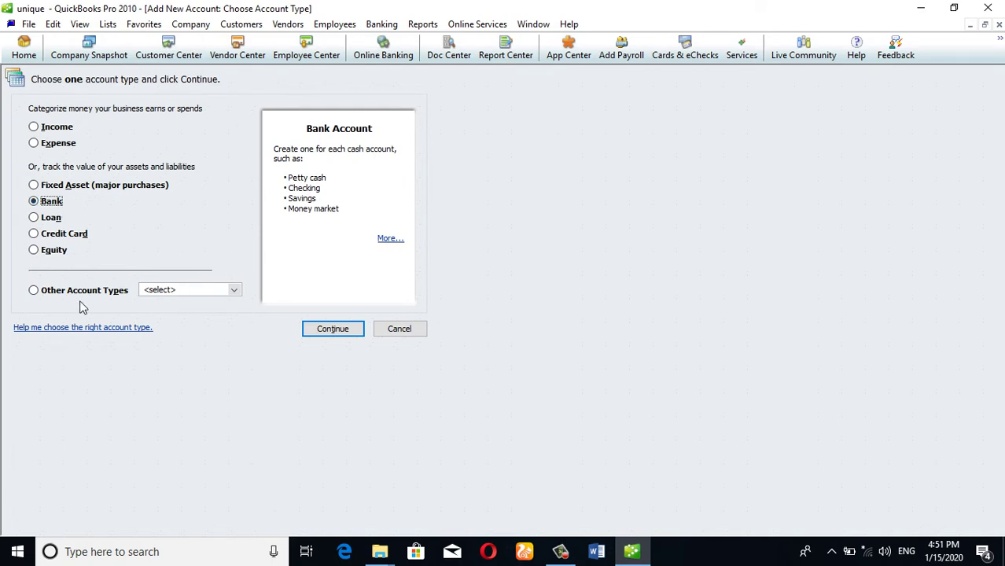
click(322, 337)
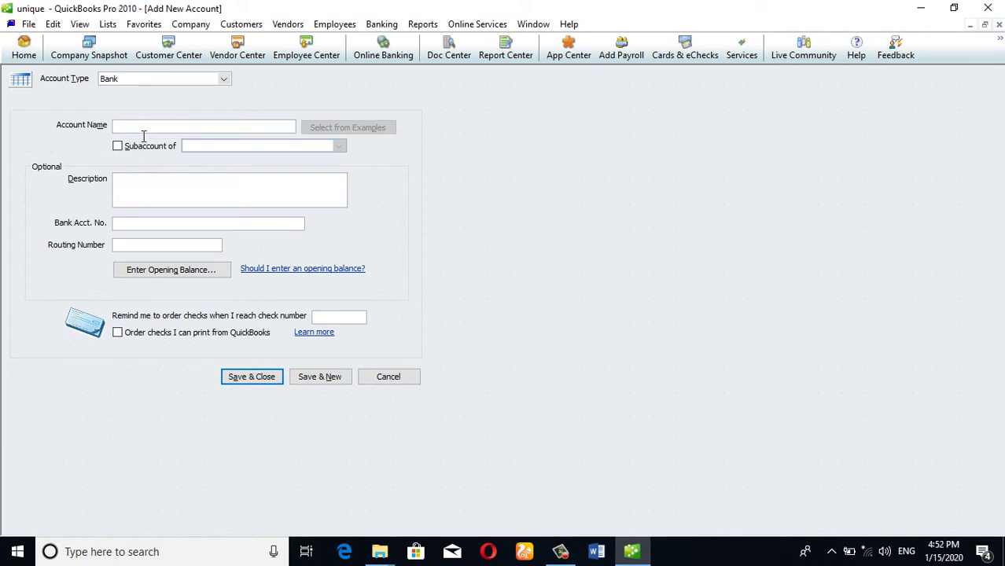
- Name the new bank account 'ubl current' and copy that name into its description
text(ub)
text(l cu)
text(rrent)
drag(162, 126, 102, 135)
key(ctrl+c)
click(194, 190)
key(ctrl+v)
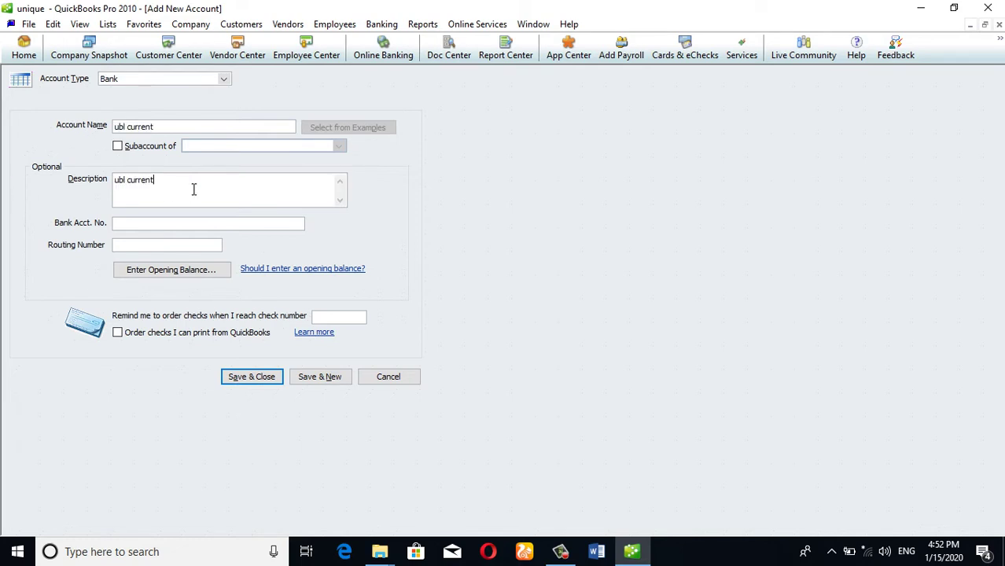
- Enter the account's bank account number and routing number
click(161, 229)
click(204, 250)
text(5454)
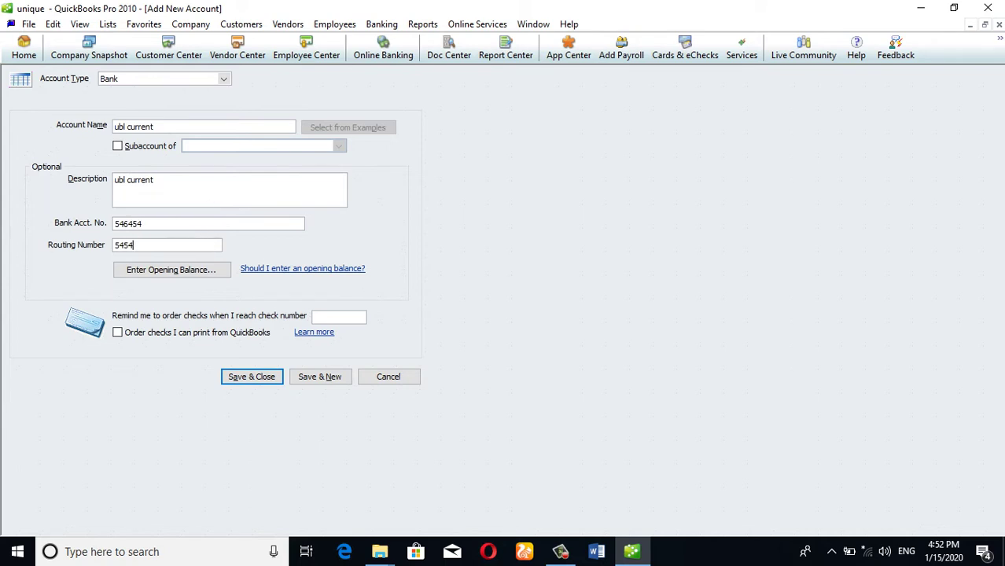
text(54545)
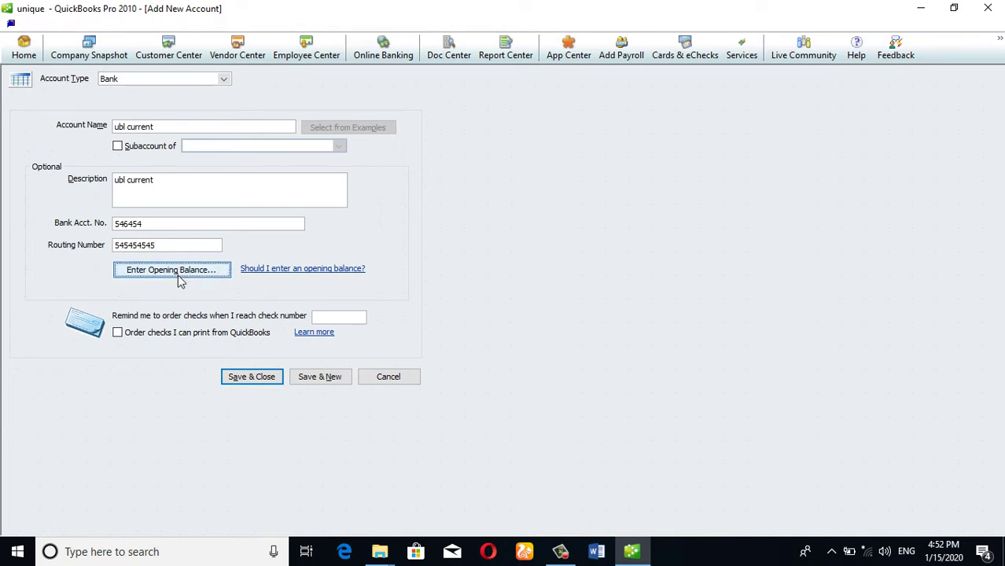
- Save ubl current with a 4,500.00 opening balance dated 01/15/2020, declining online banking
click(177, 274)
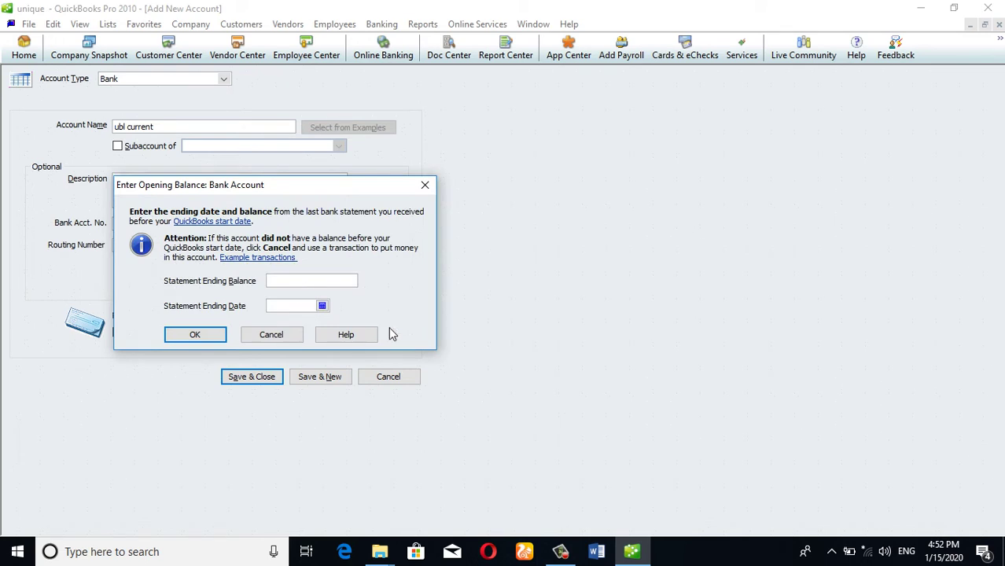
text(4500)
click(322, 306)
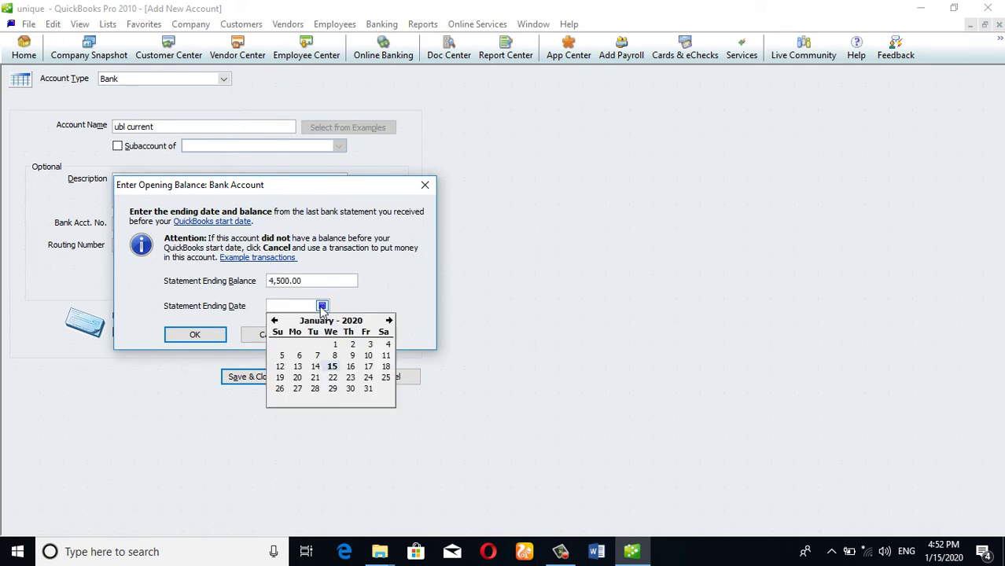
click(332, 367)
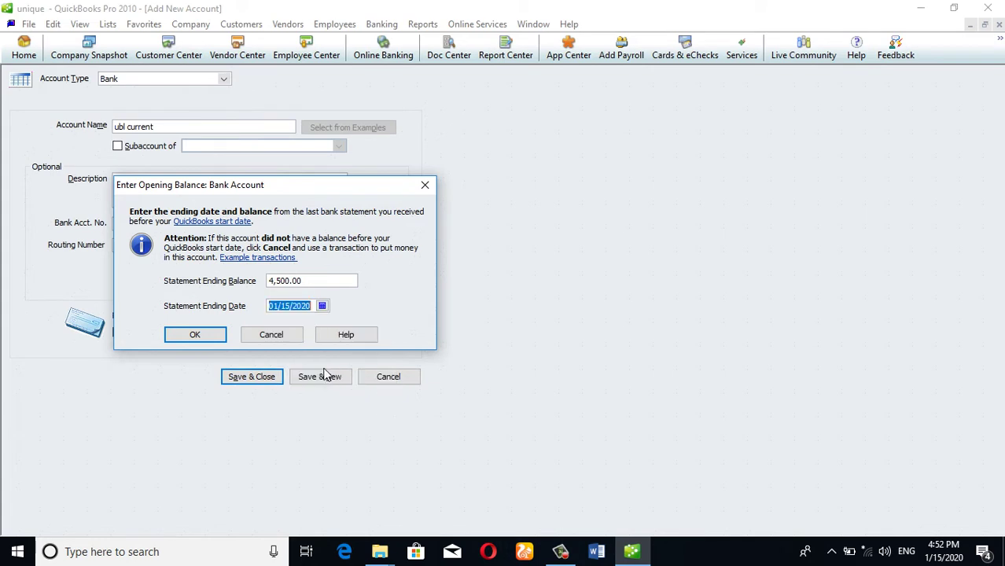
click(201, 335)
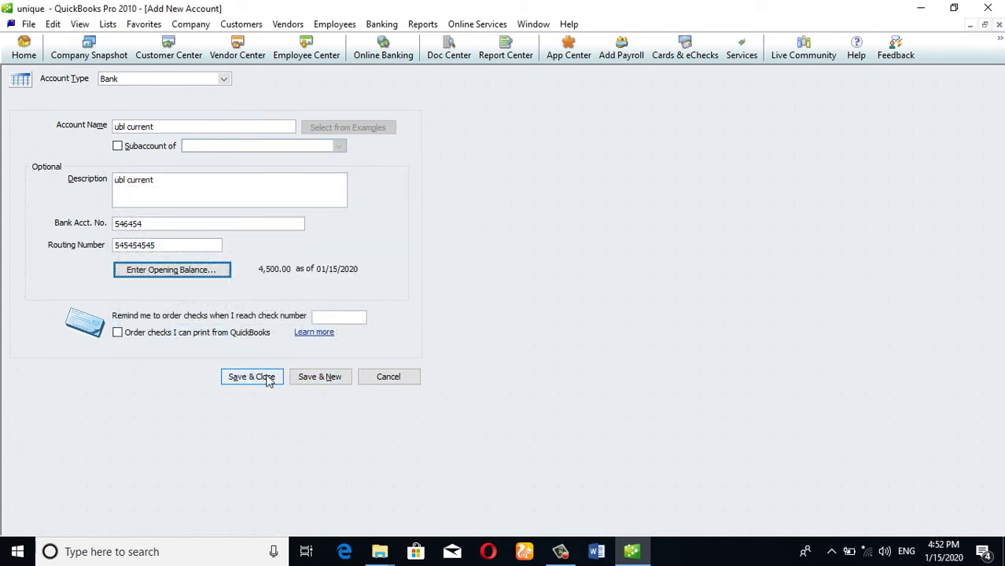
click(263, 377)
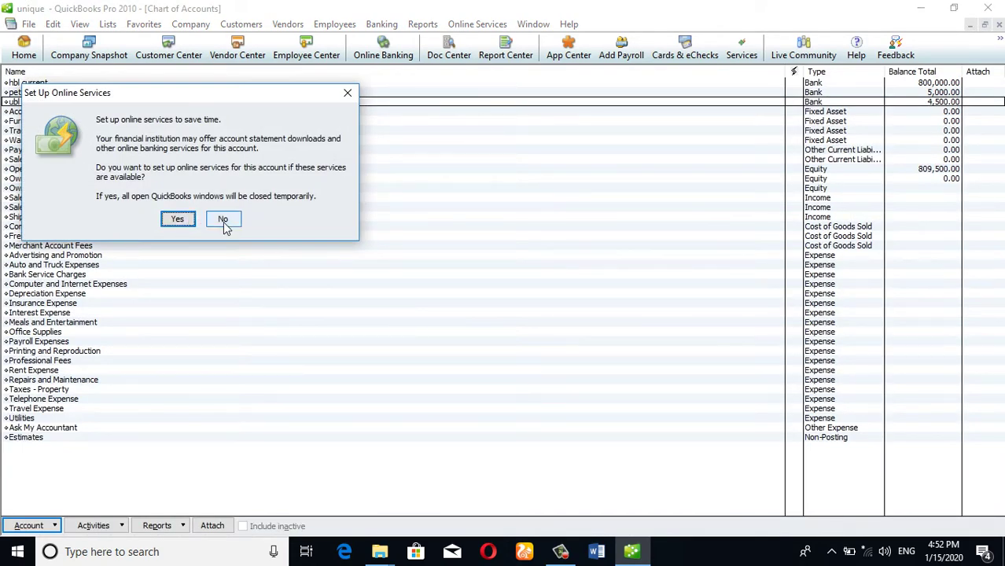
click(223, 219)
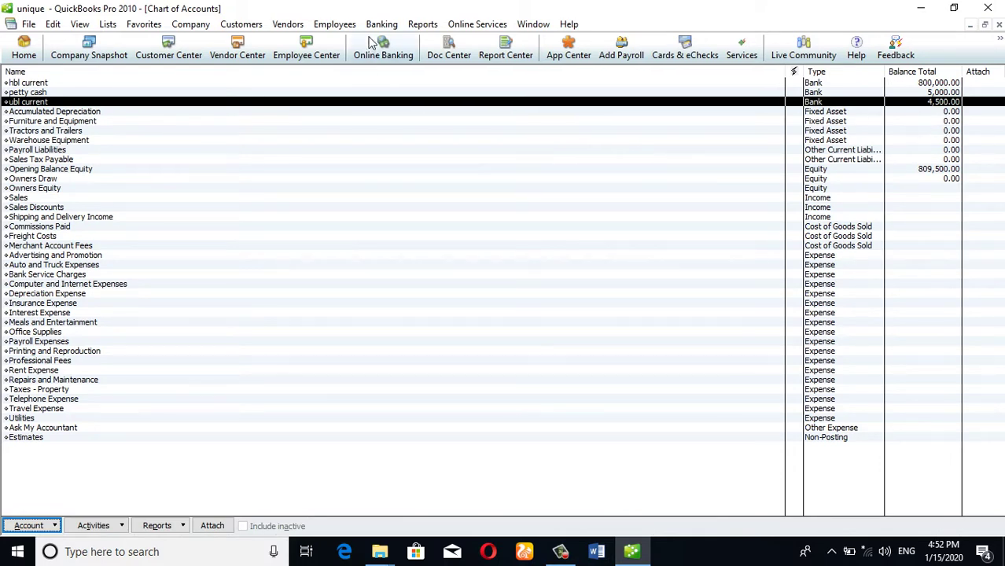
- Open the Trial Balance report from the Reports menu
click(423, 22)
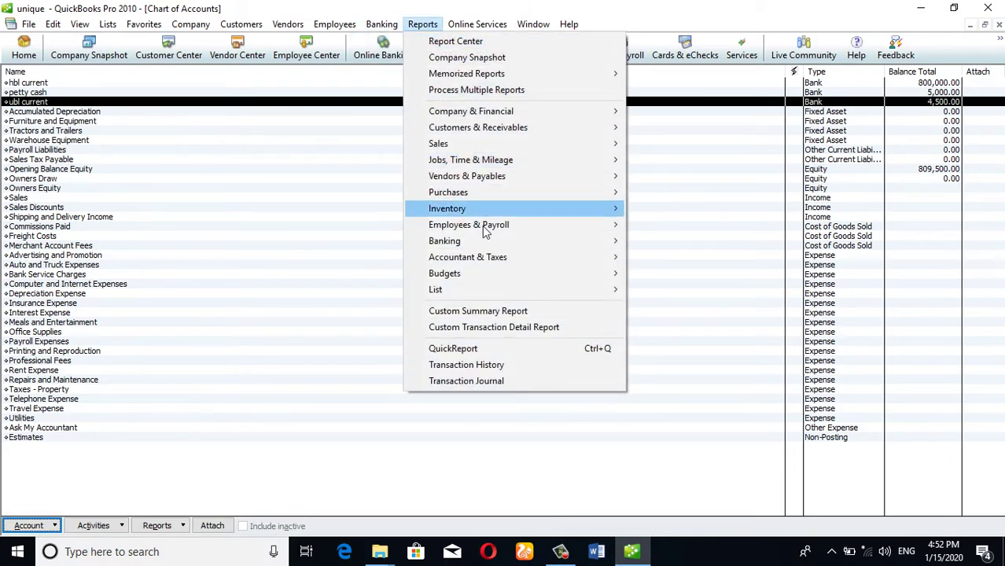
mouse_move(489, 264)
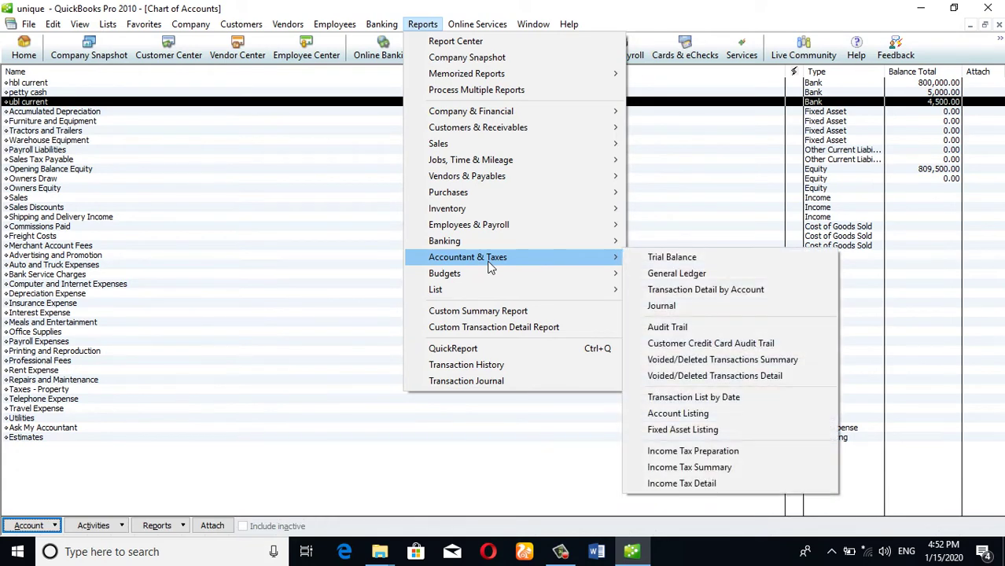
click(704, 260)
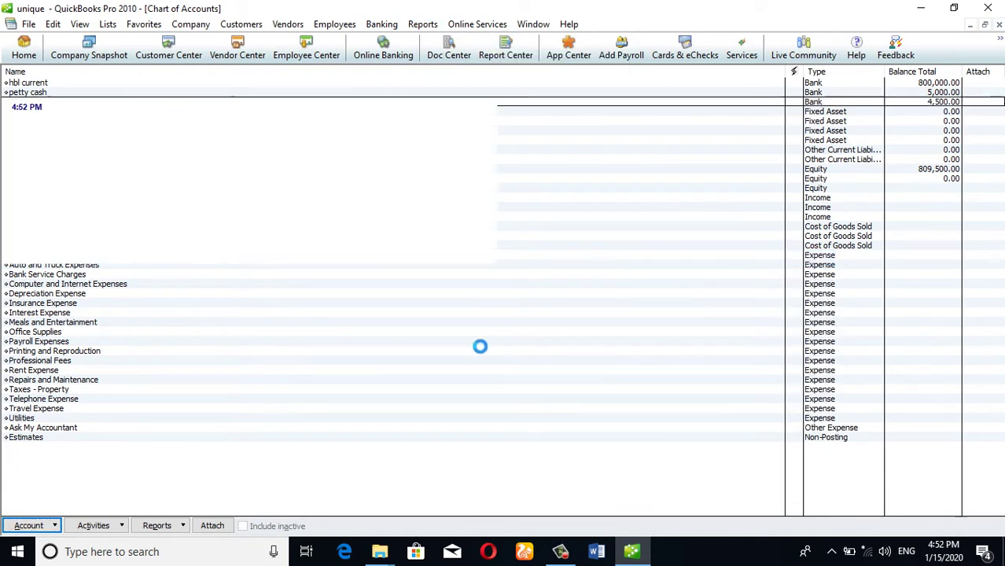
- Show the Trial Balance for all dates, drill into ubl current's 4,500.00, then close both reports
key(a)
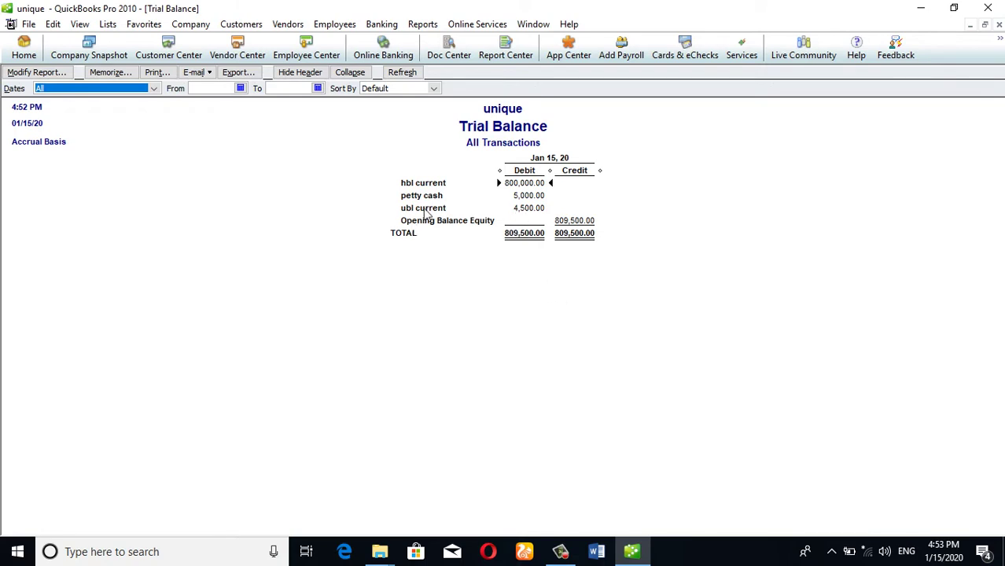
click(538, 212)
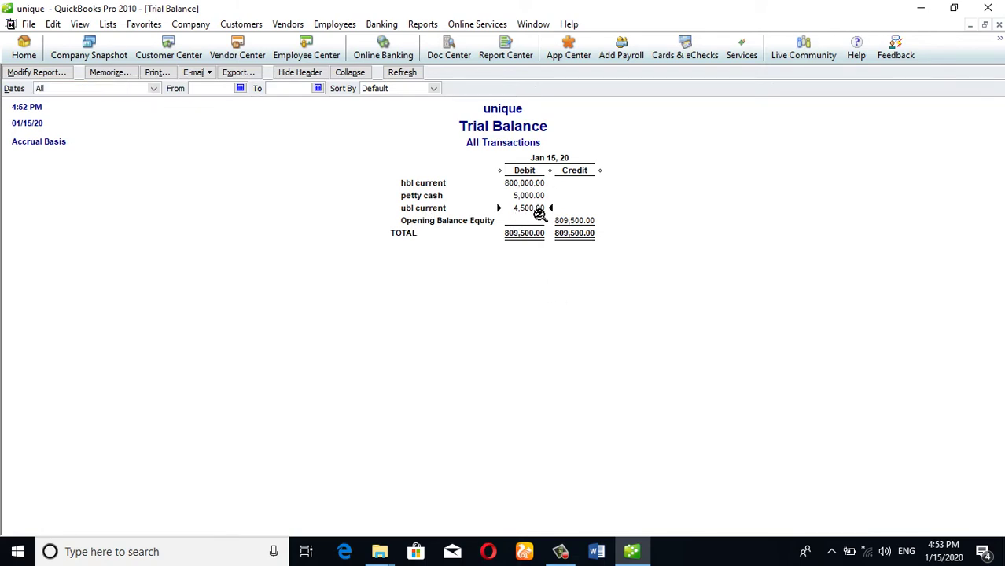
double_click(538, 213)
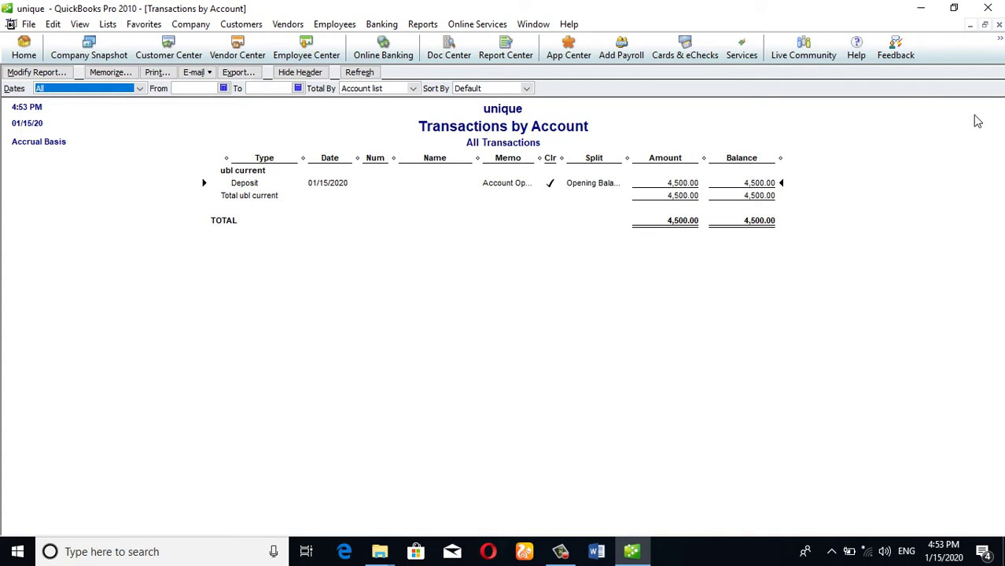
click(999, 24)
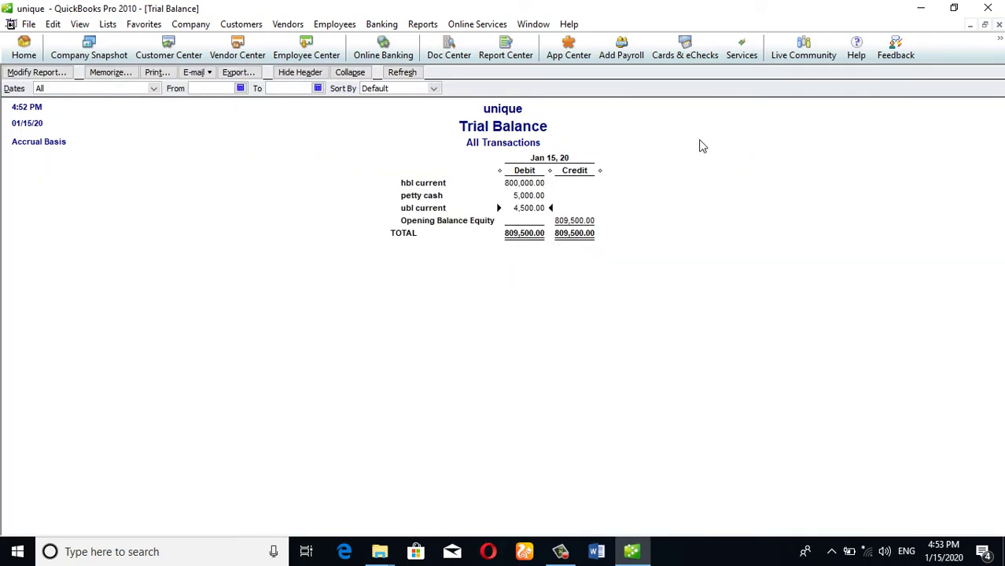
click(998, 24)
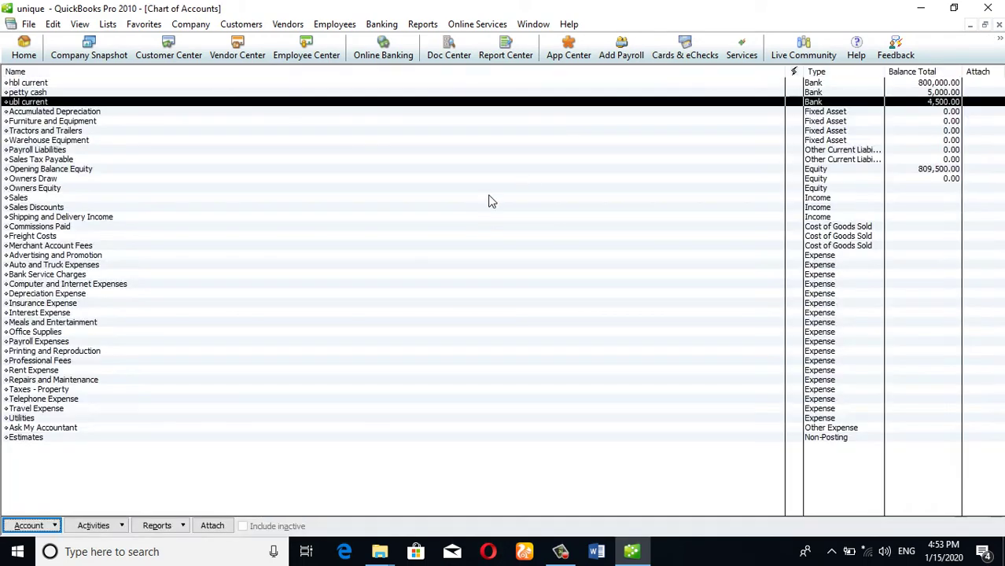
- Close the Chart of Accounts, view the General Ledger for all dates, then close it
click(998, 25)
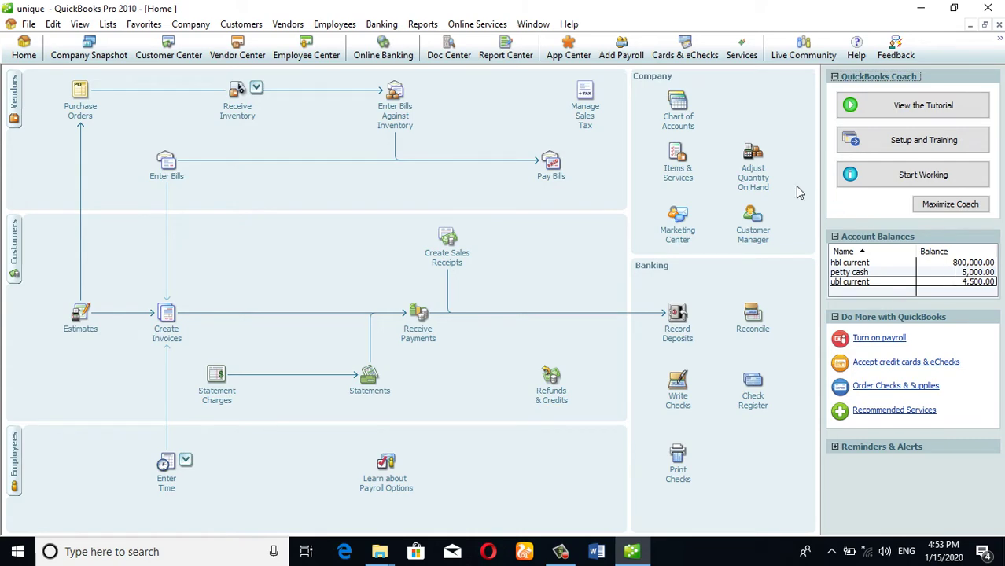
click(422, 23)
mouse_move(530, 265)
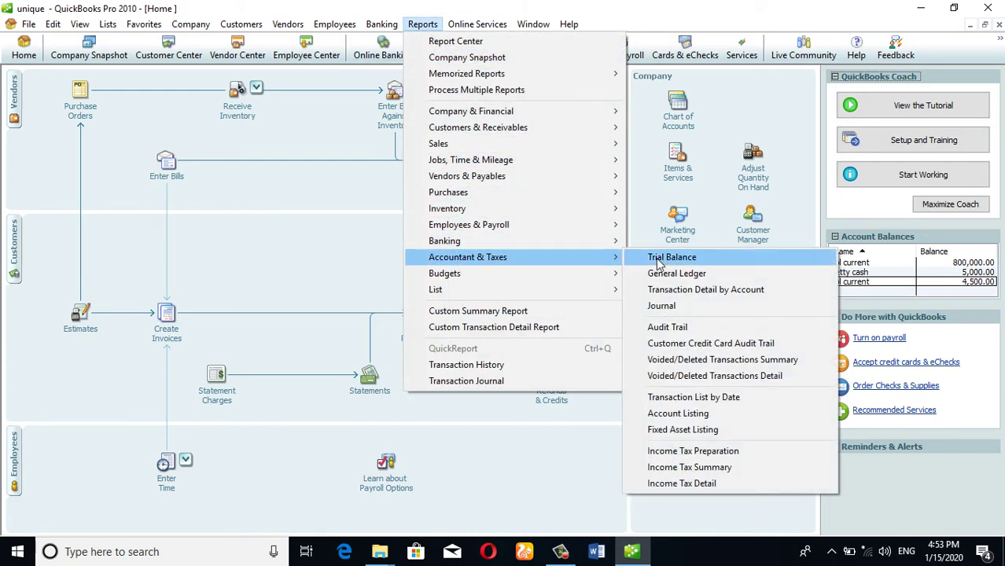
click(699, 277)
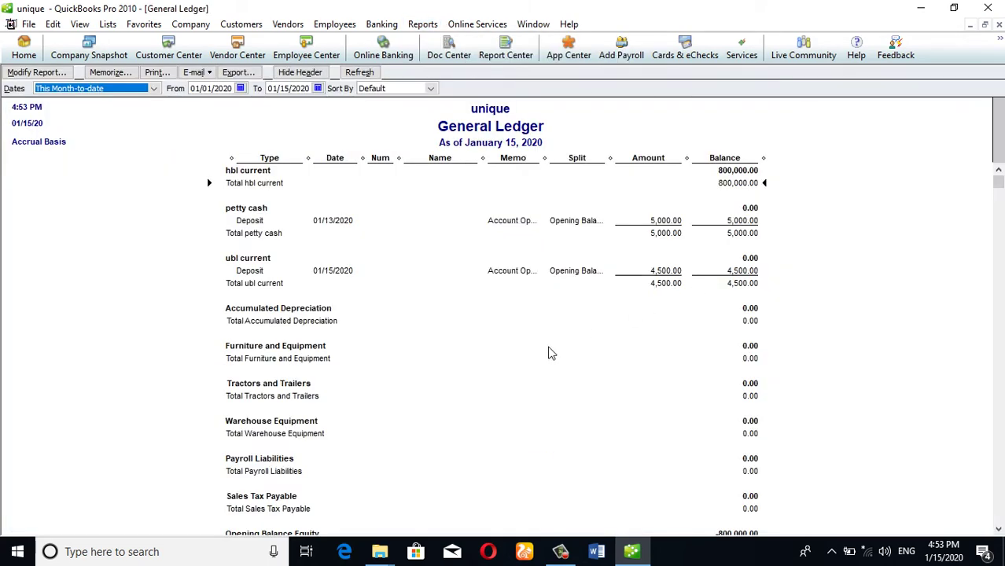
key(a)
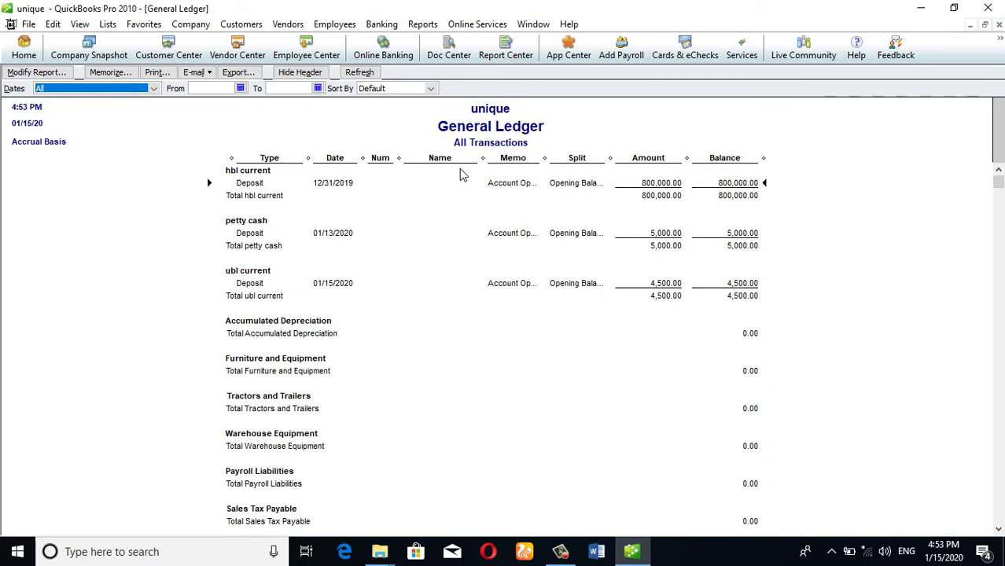
click(999, 25)
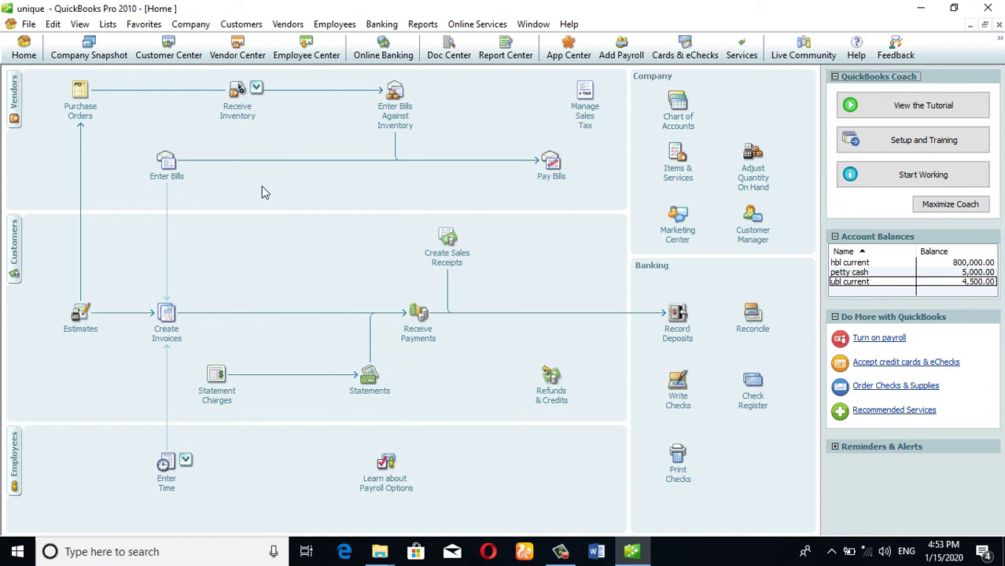
- Edit the hbl current account, view its opening-balance register, and close without changing the 800,000.00
click(115, 25)
click(138, 41)
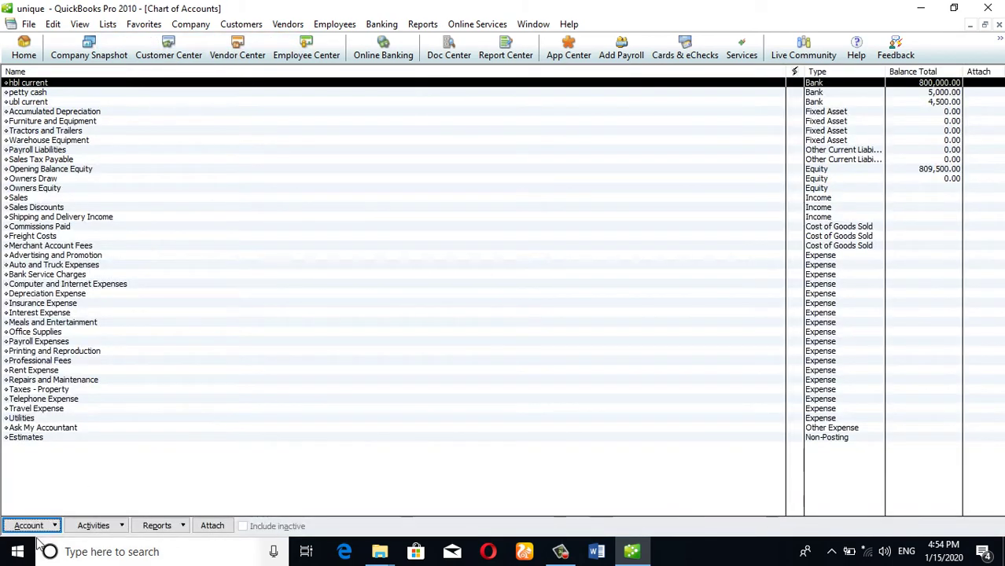
click(48, 530)
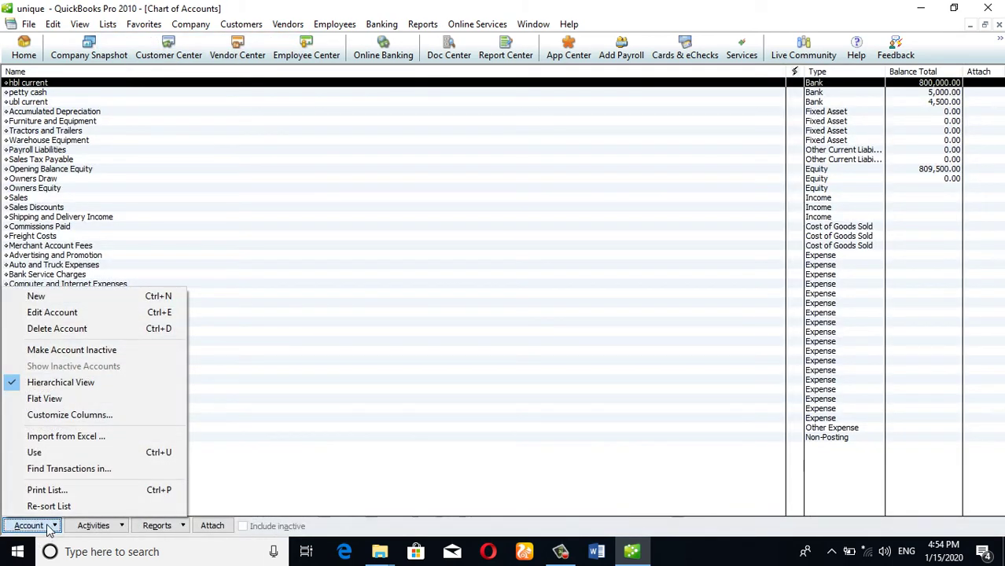
click(93, 312)
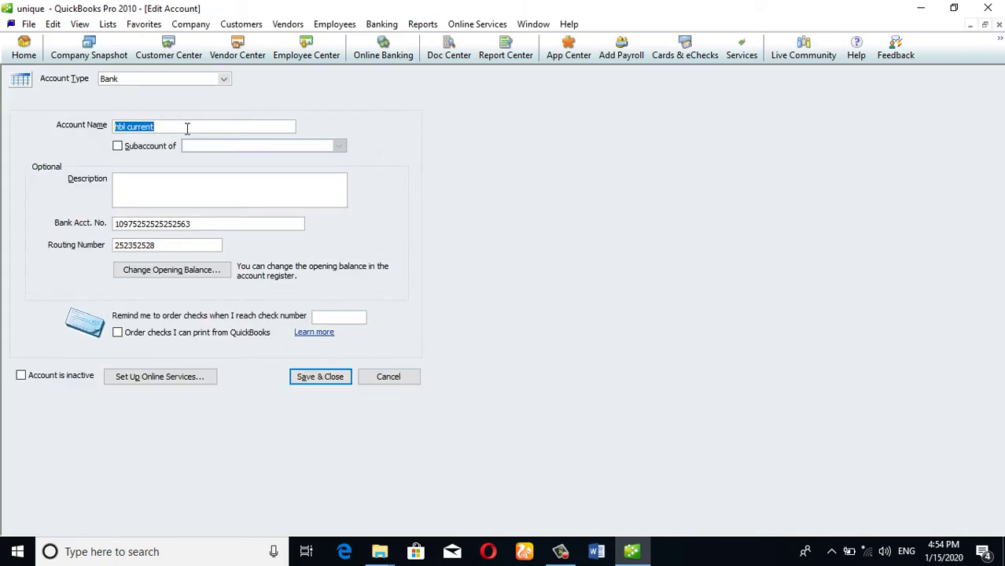
click(187, 128)
click(180, 270)
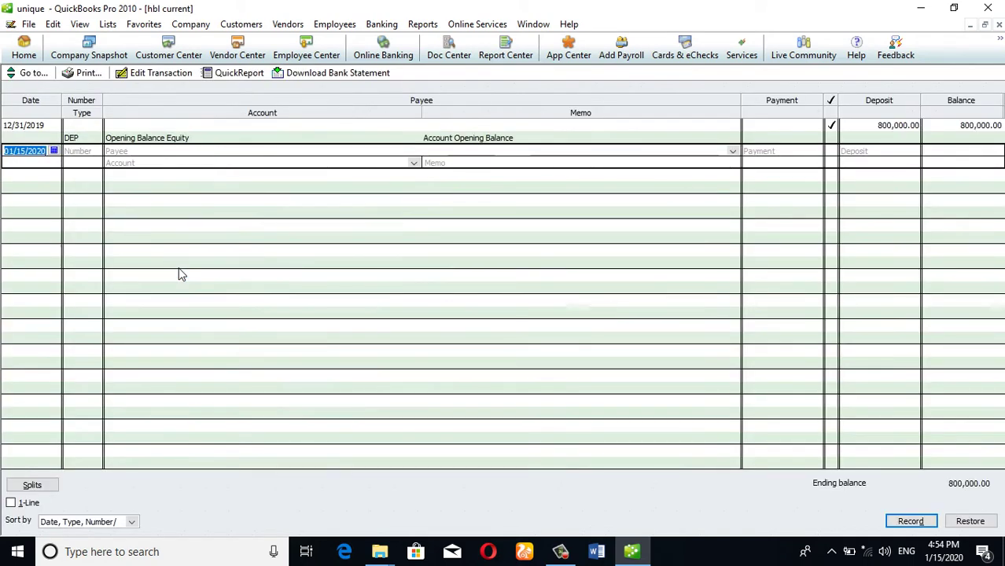
click(999, 25)
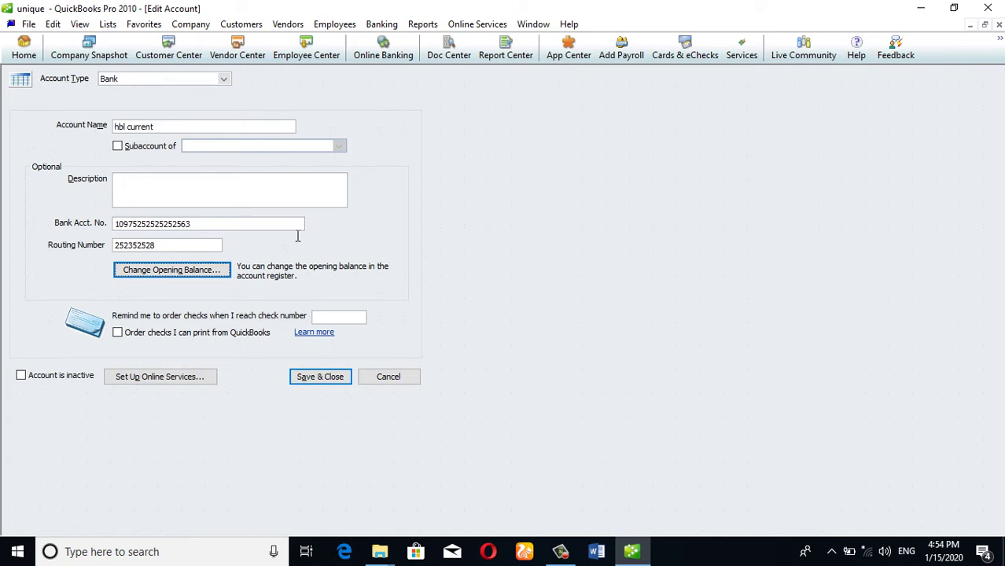
click(333, 385)
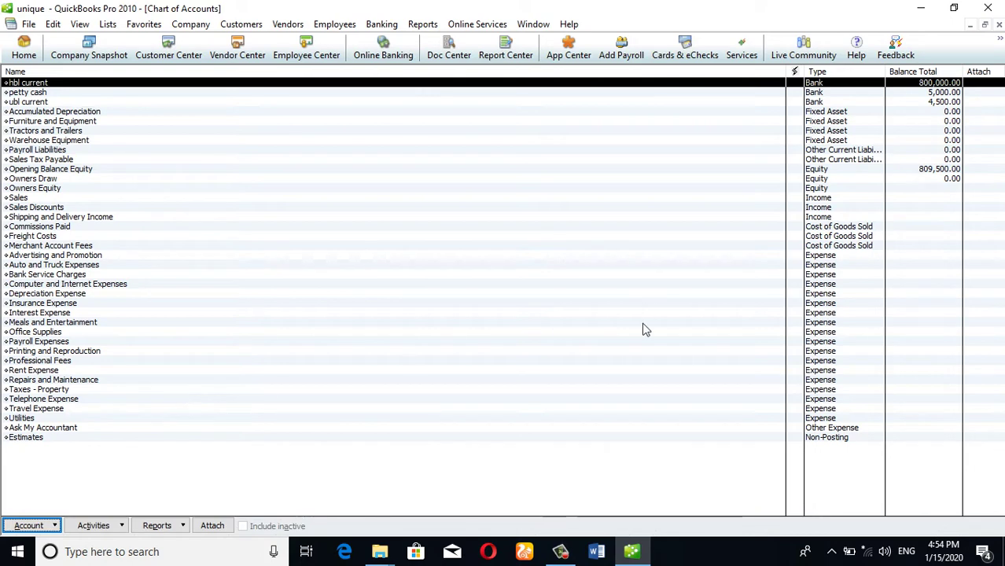
- Close the Chart of Accounts window with Esc
key(Escape)
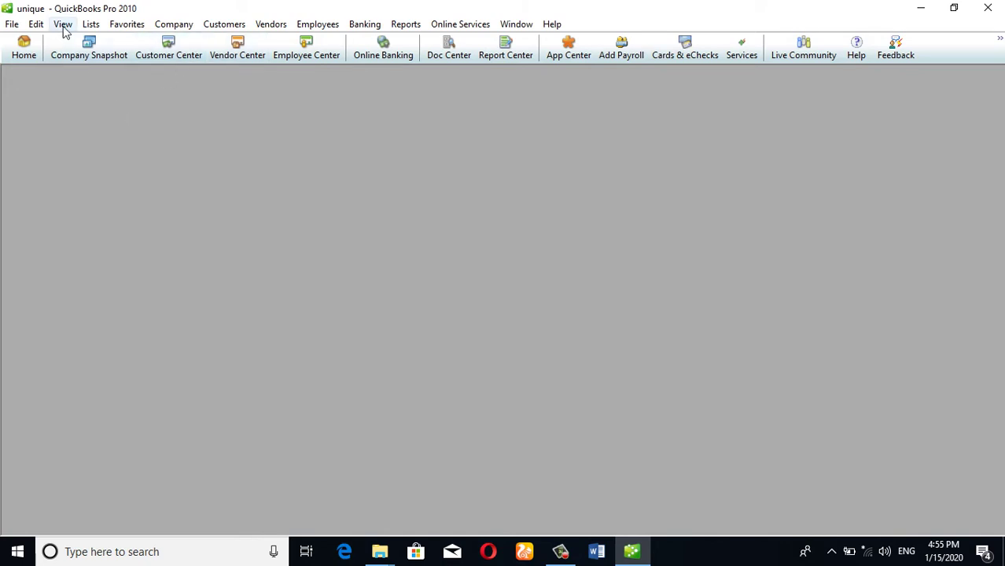
click(91, 25)
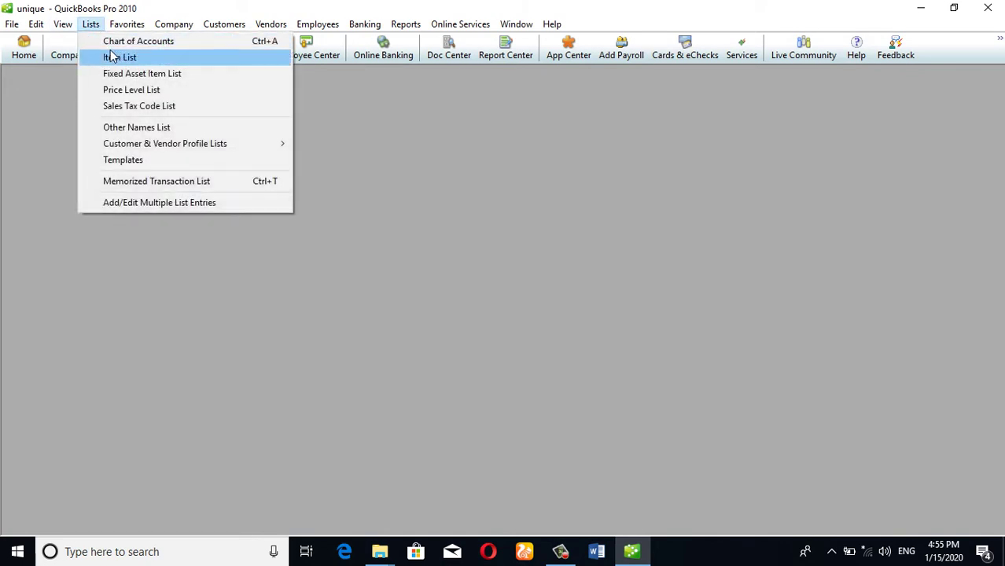
click(107, 41)
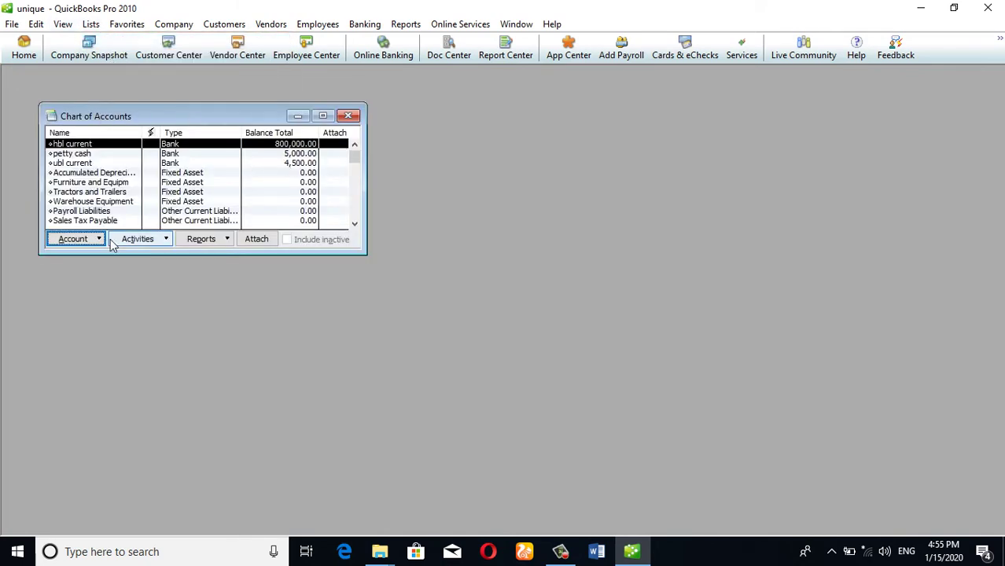
click(322, 115)
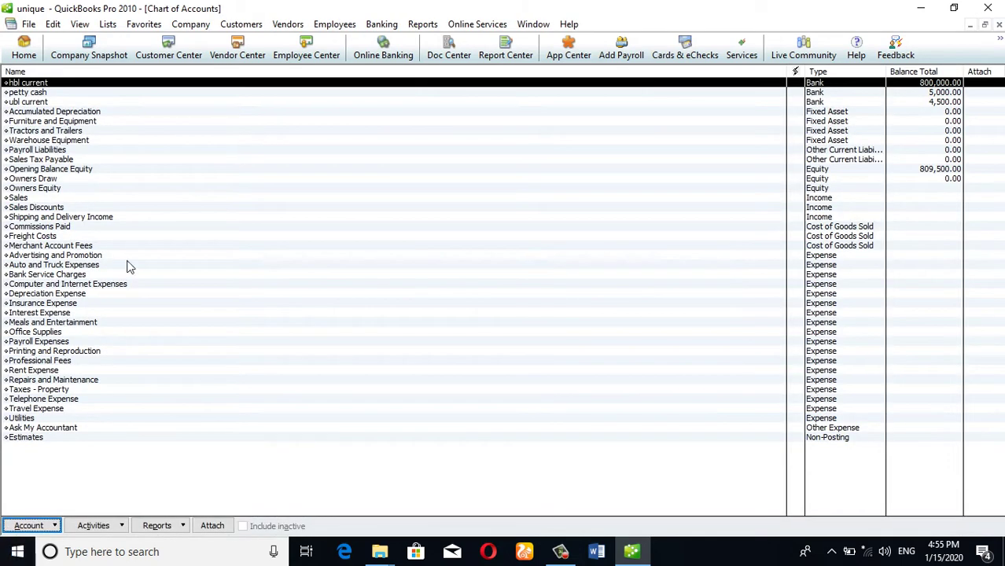
click(32, 92)
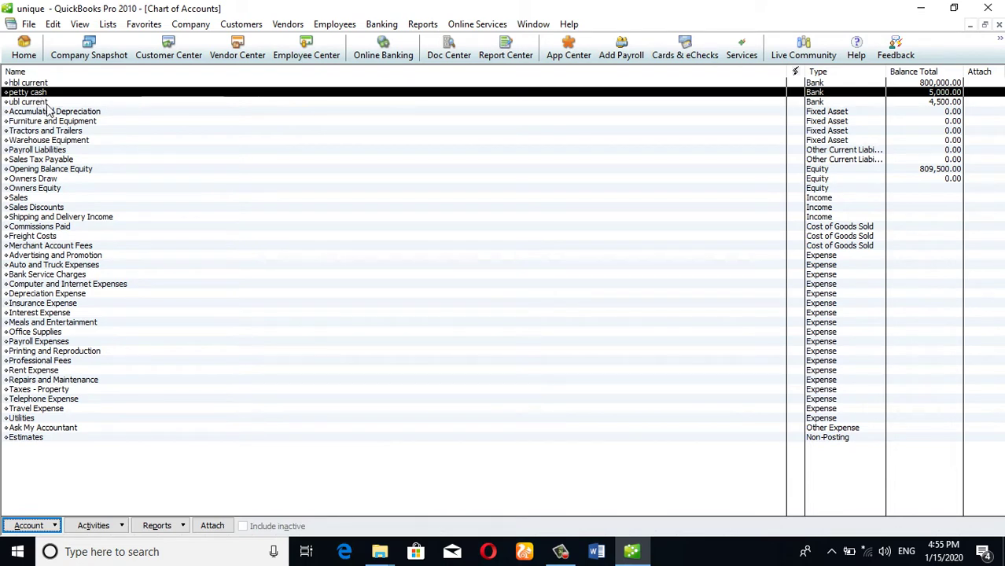
click(36, 101)
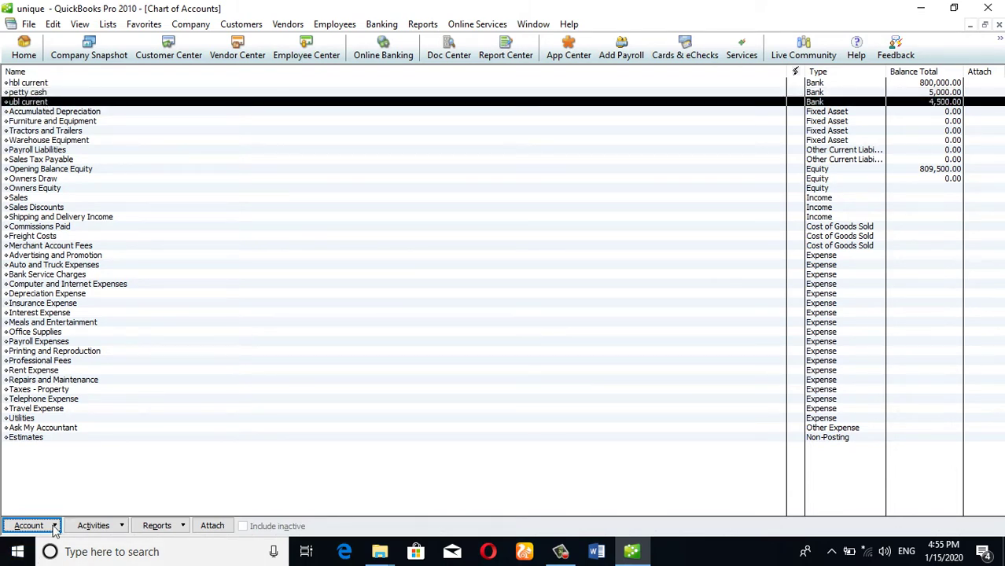
click(41, 525)
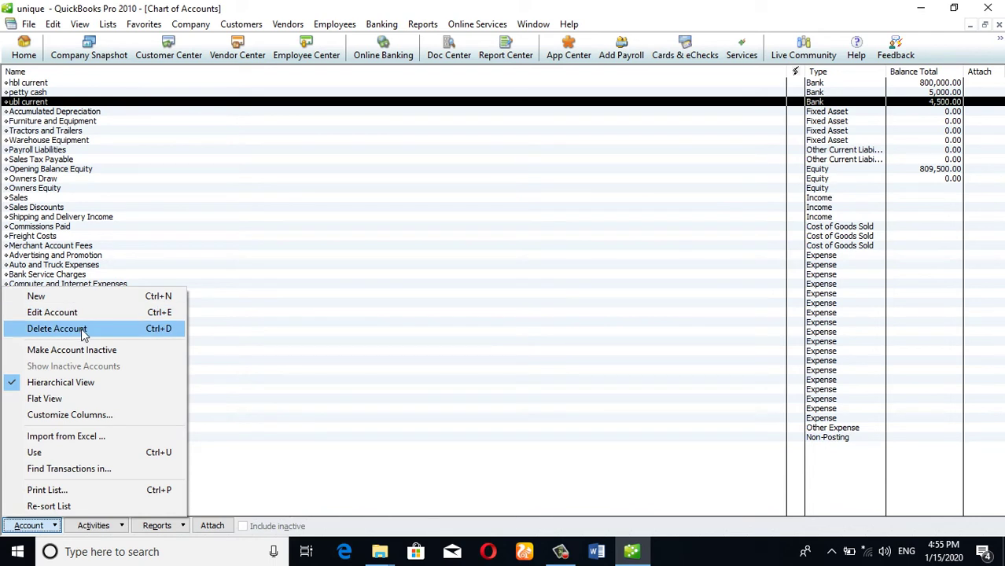
click(440, 230)
click(439, 228)
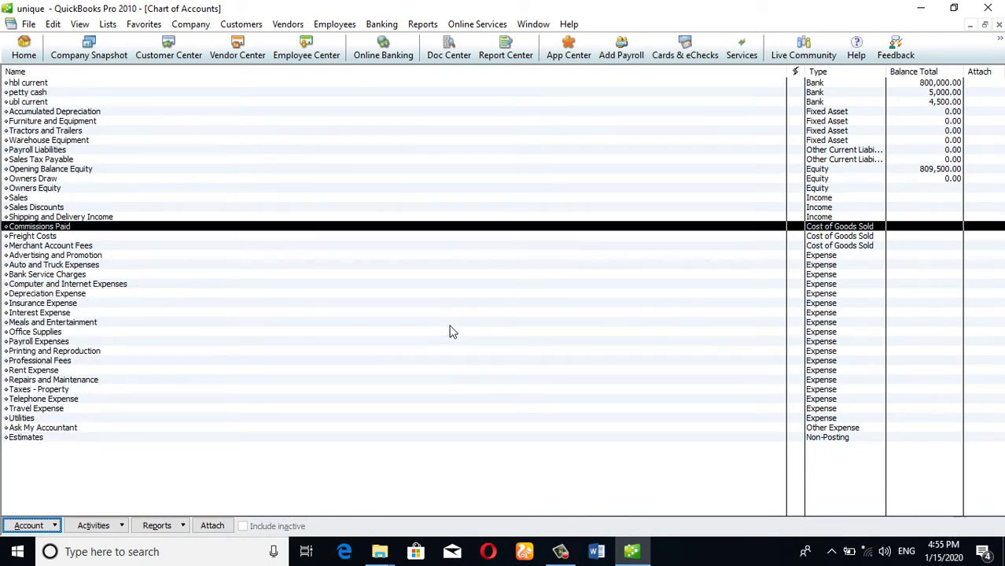
key(Escape)
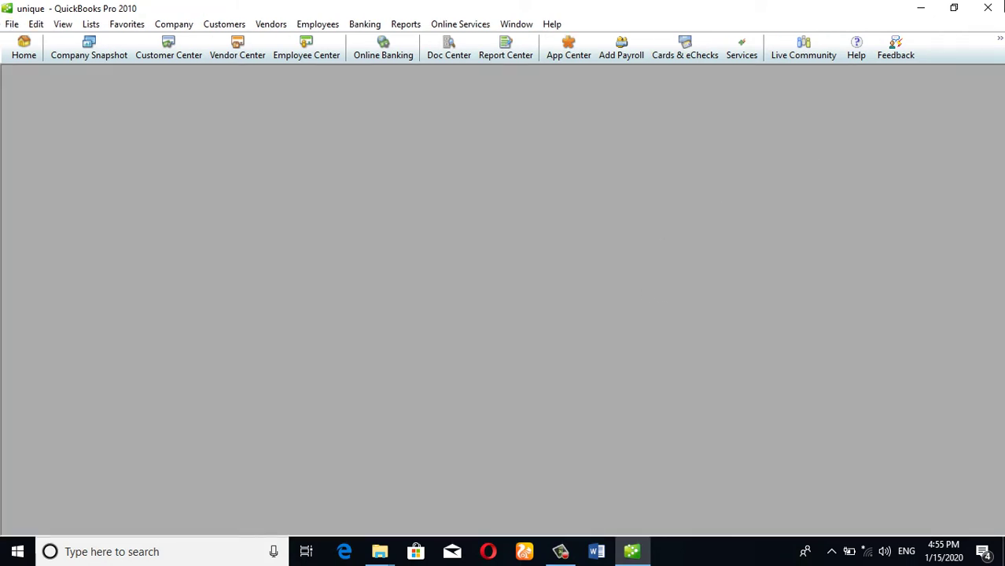
click(1000, 41)
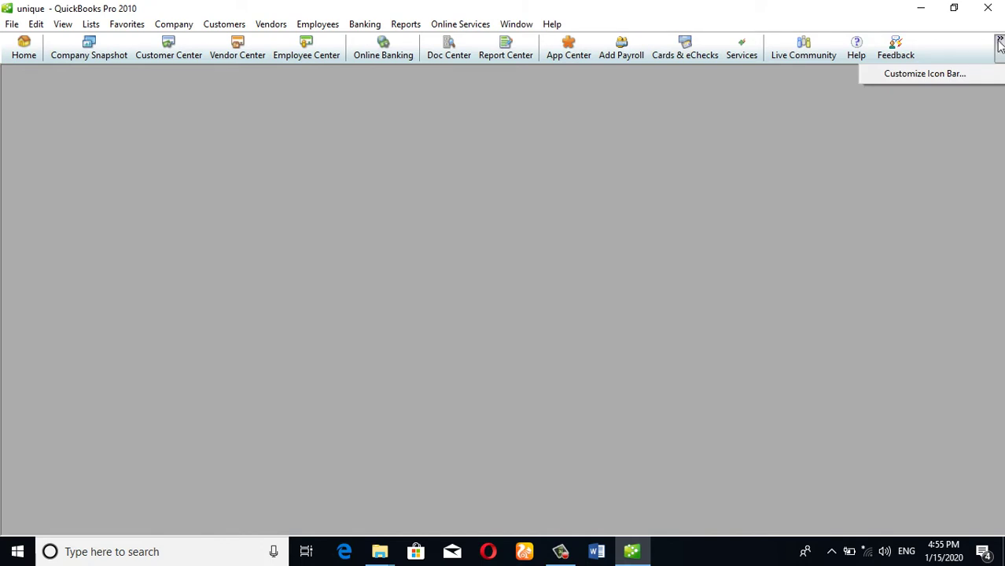
- Close the Customize Icon Bar dropdown, leaving the blank company workspace
click(223, 210)
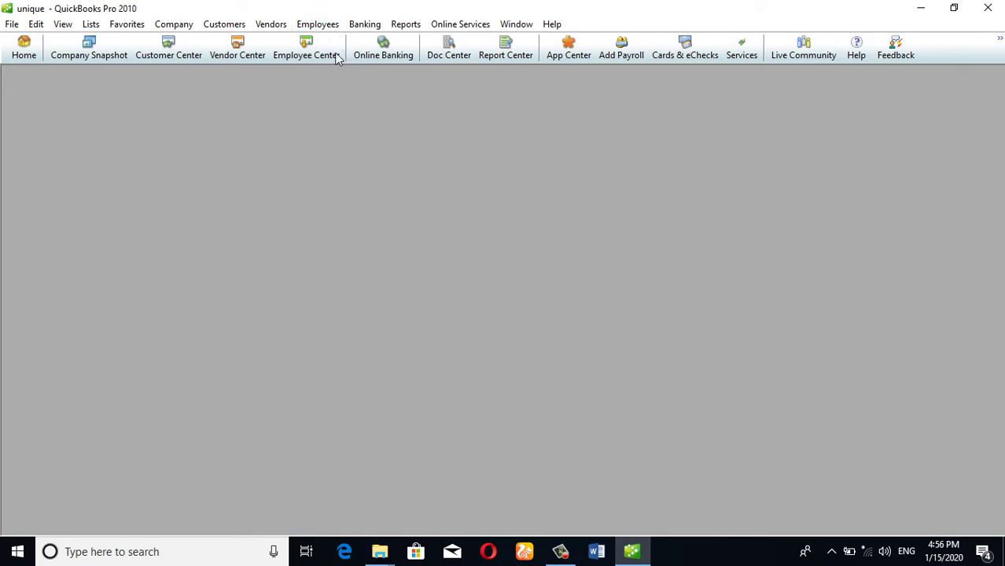
- Open the Company menu to reach Planning & Budgeting and journal entries
click(164, 26)
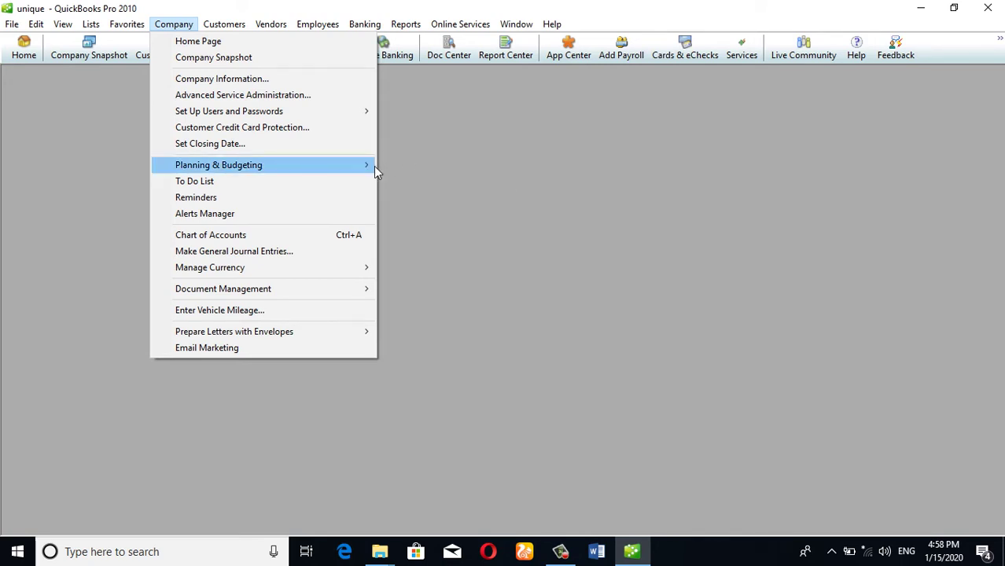
- Start a new general journal entry and switch off the auto-numbering notice for future entries
mouse_move(374, 167)
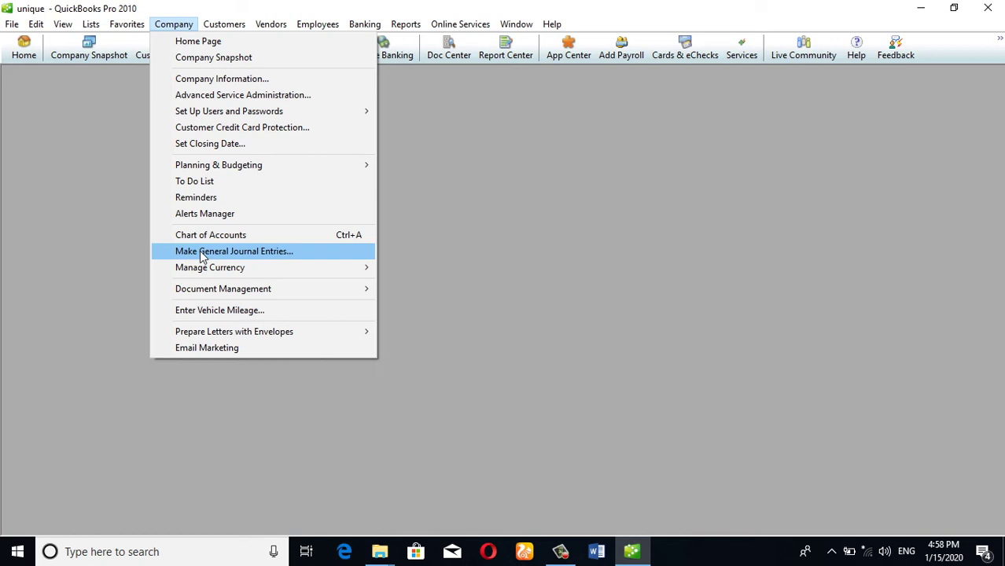
click(217, 254)
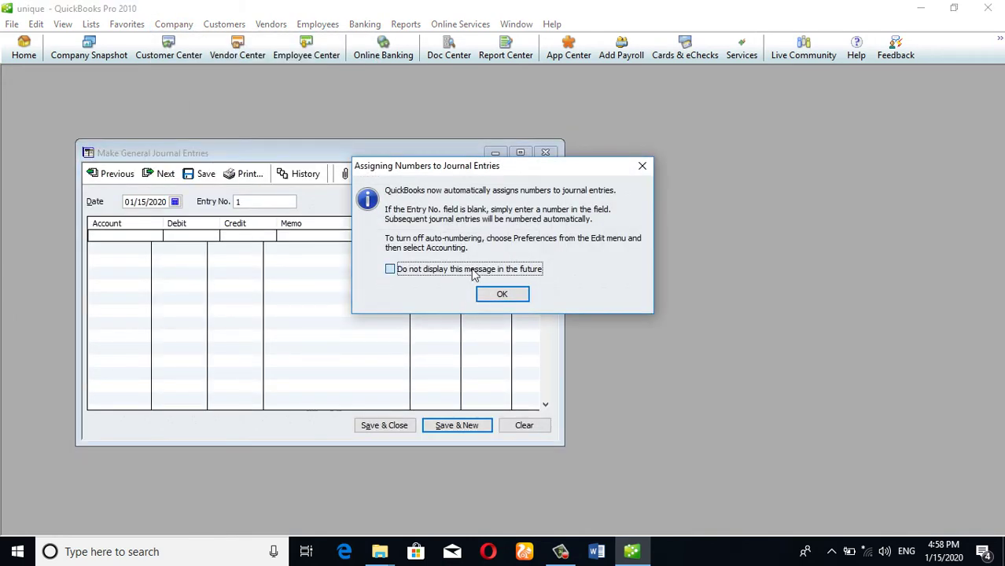
click(474, 273)
click(498, 292)
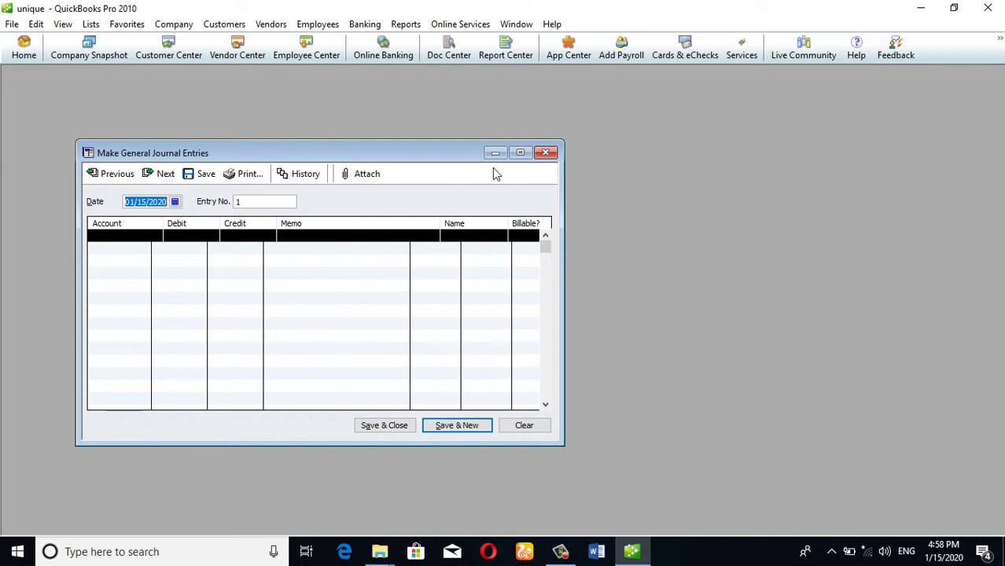
- Maximize the journal entry and set line 1 to hbl current with a 5,000.00 credit
click(520, 152)
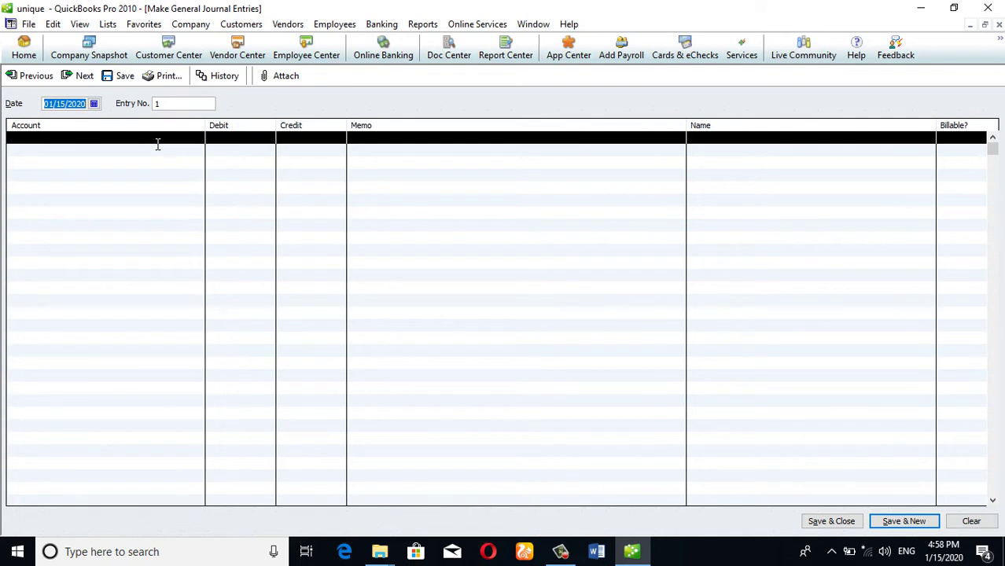
click(89, 150)
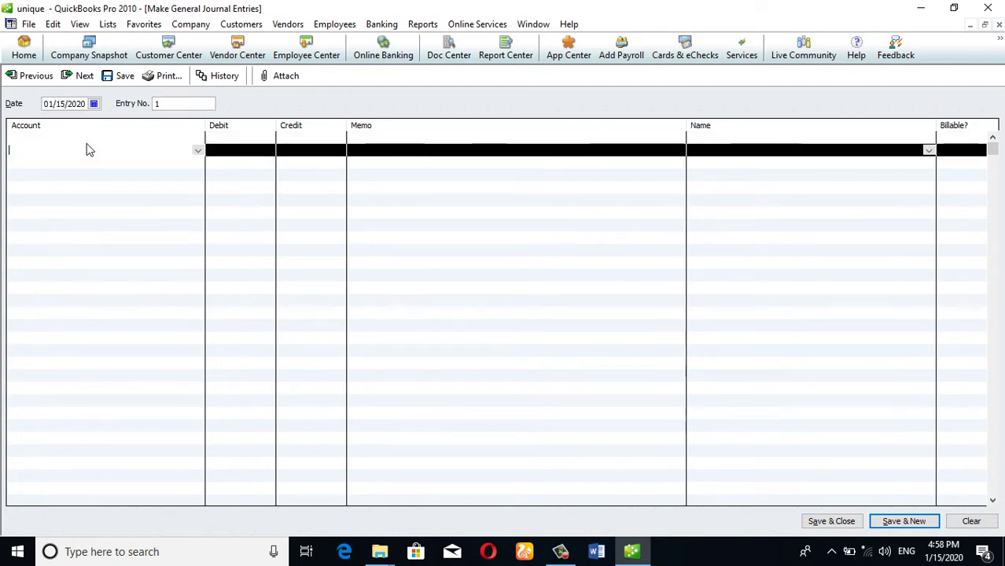
click(160, 139)
click(197, 139)
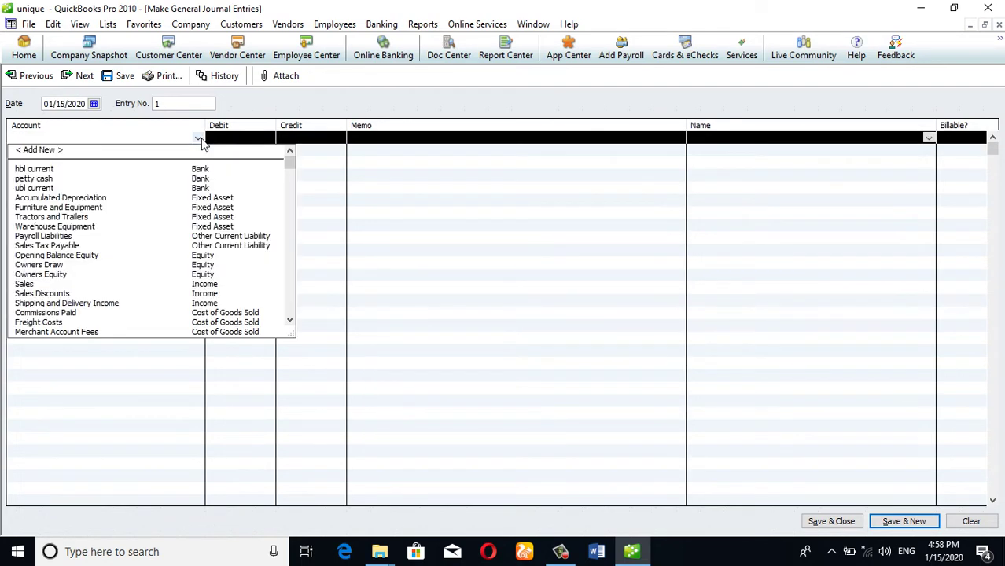
click(59, 171)
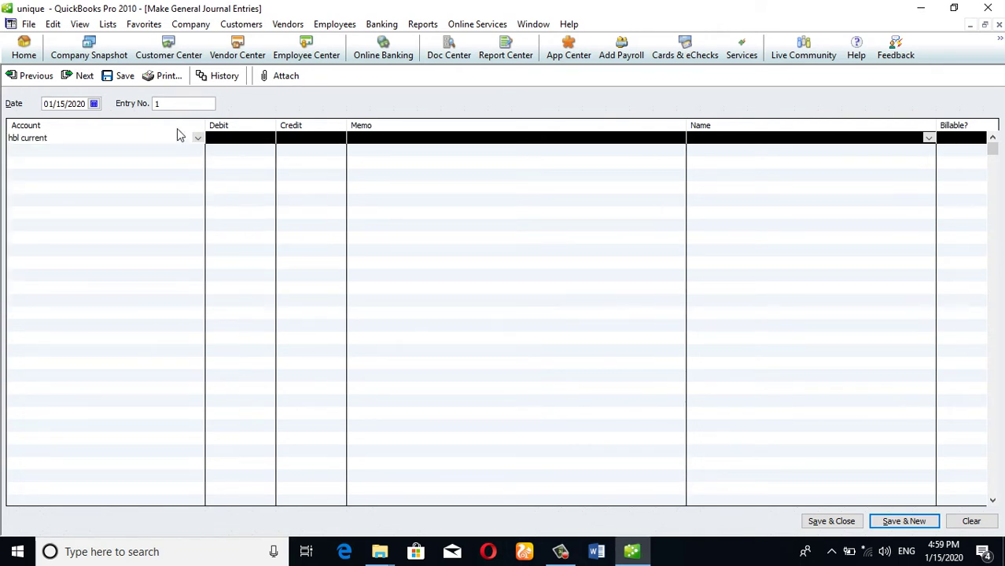
click(259, 142)
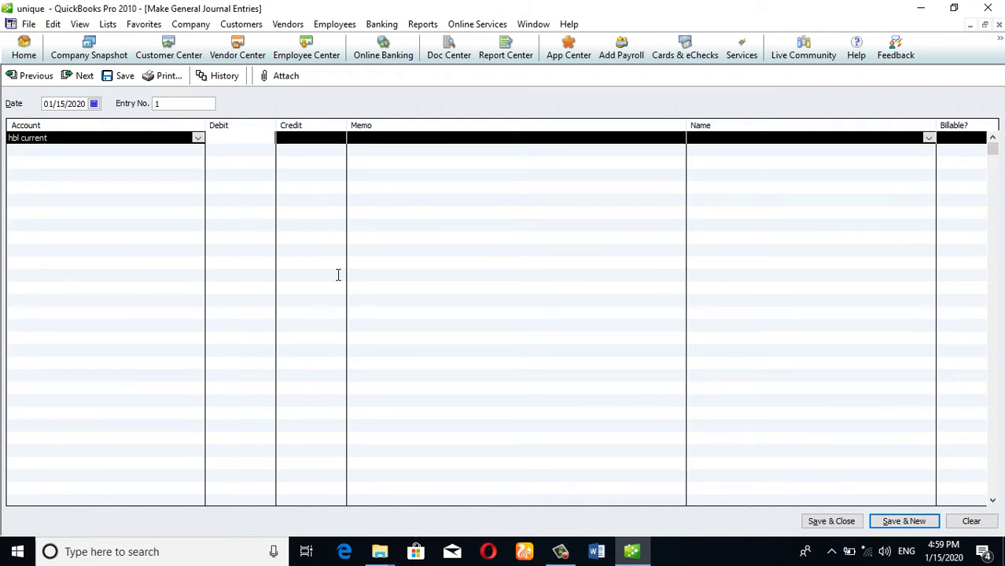
text(5)
text(000)
key(BackSpace)
key(BackSpace)
key(BackSpace)
key(BackSpace)
click(329, 140)
text(5)
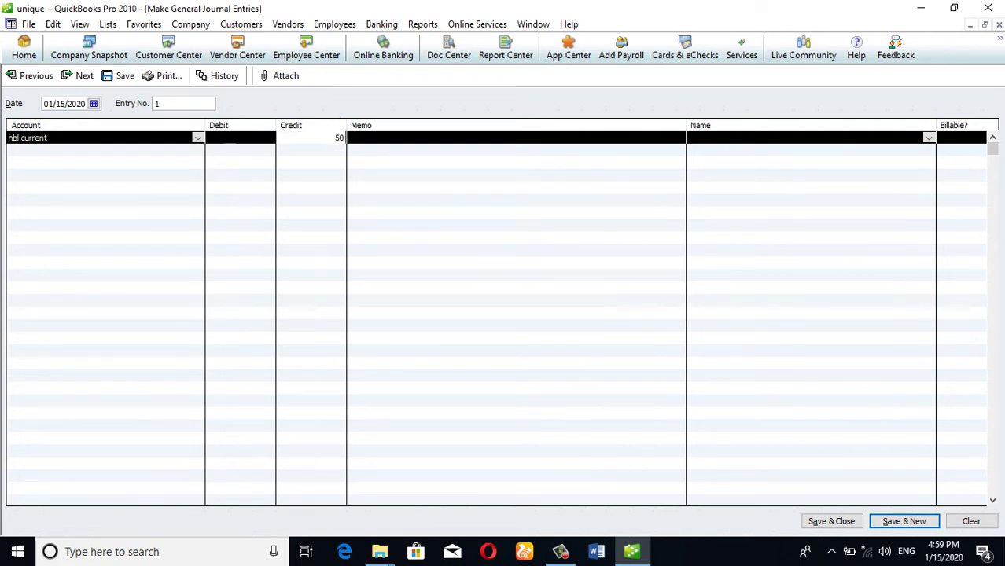
text(00)
click(128, 153)
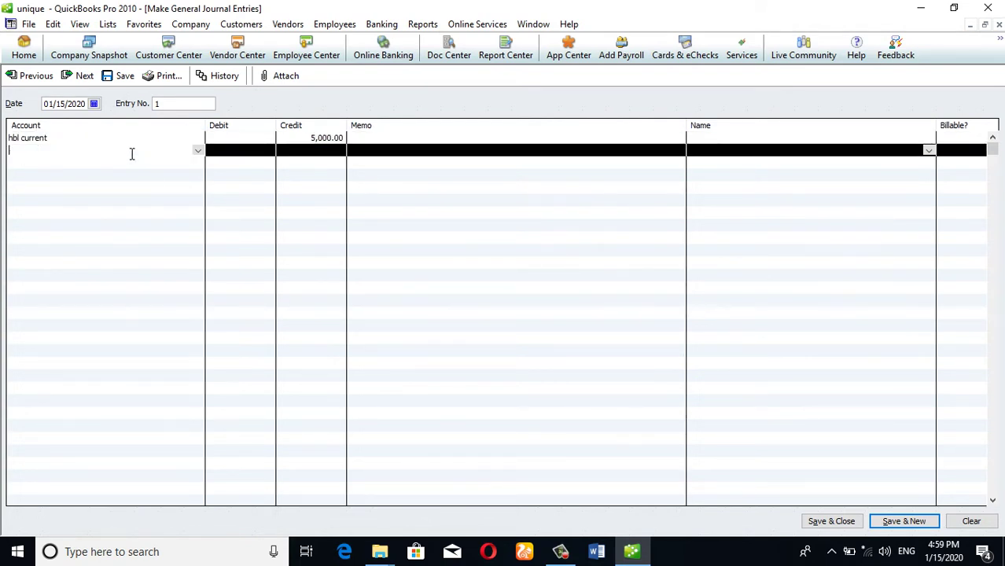
- Set line 2 to petty cash with a 5,000.00 debit and remove the stray line 3 amount
click(198, 150)
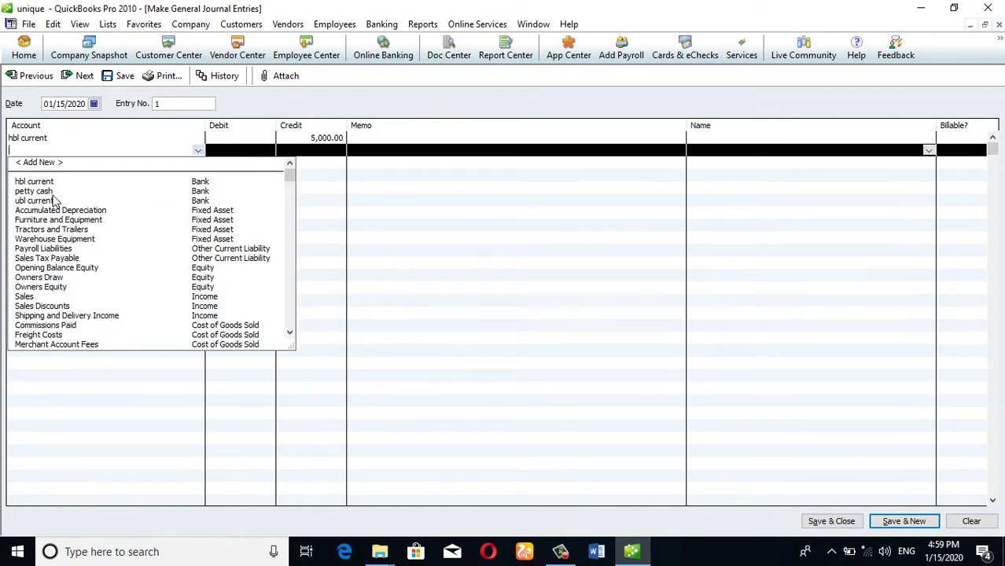
click(56, 193)
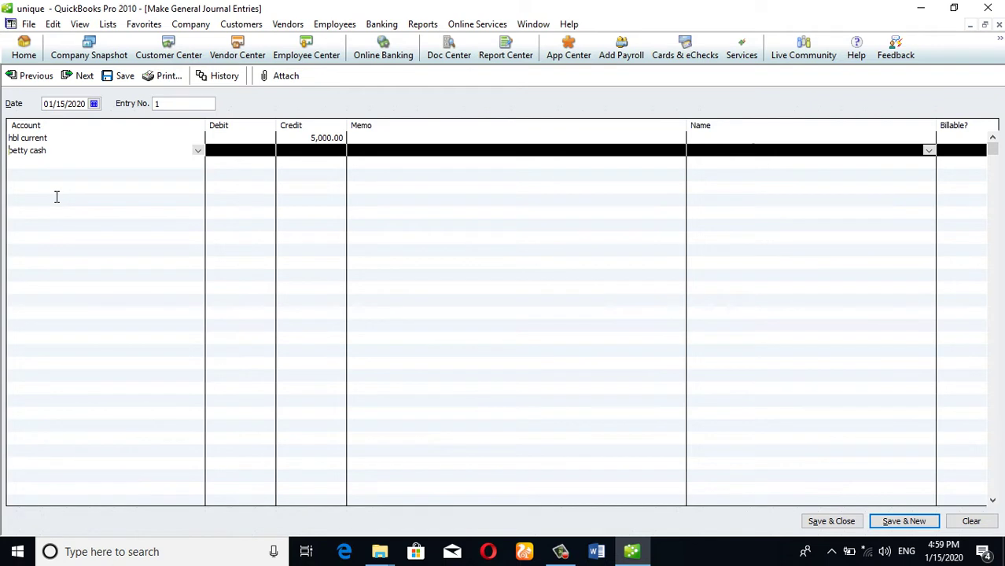
click(238, 165)
click(258, 153)
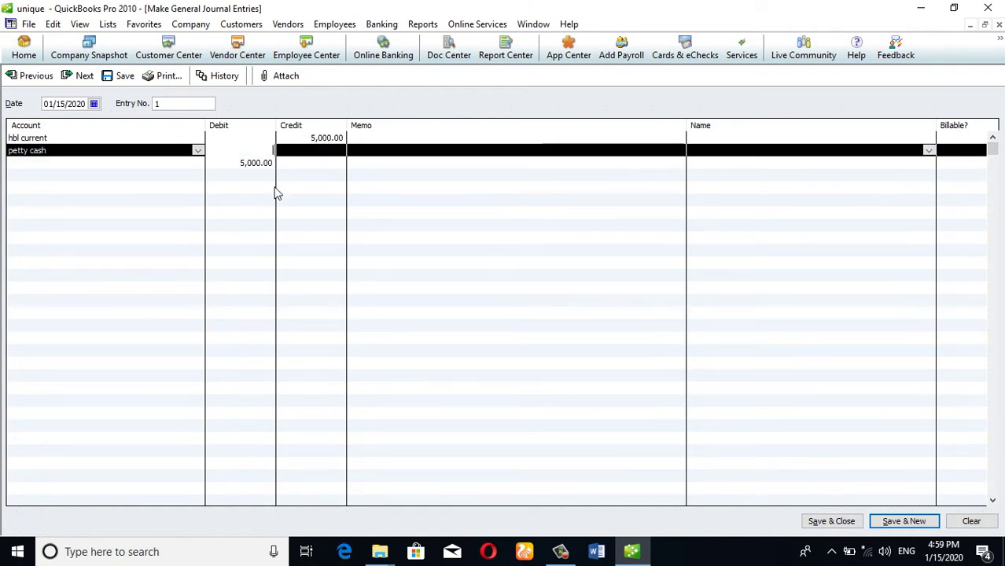
drag(239, 170, 276, 165)
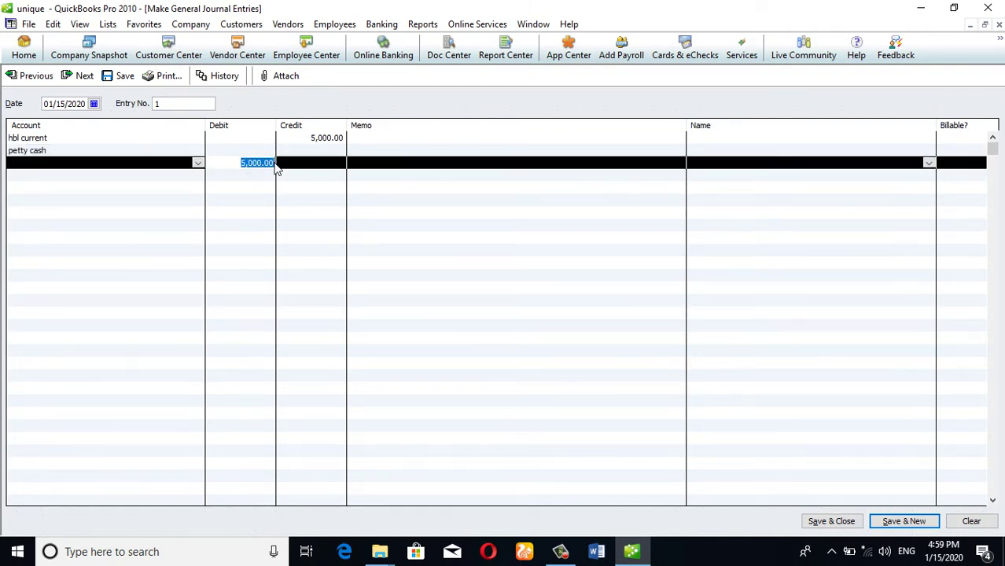
key(Delete)
- Save and close the 5,000.00 hbl current to petty cash journal entry
key(Up)
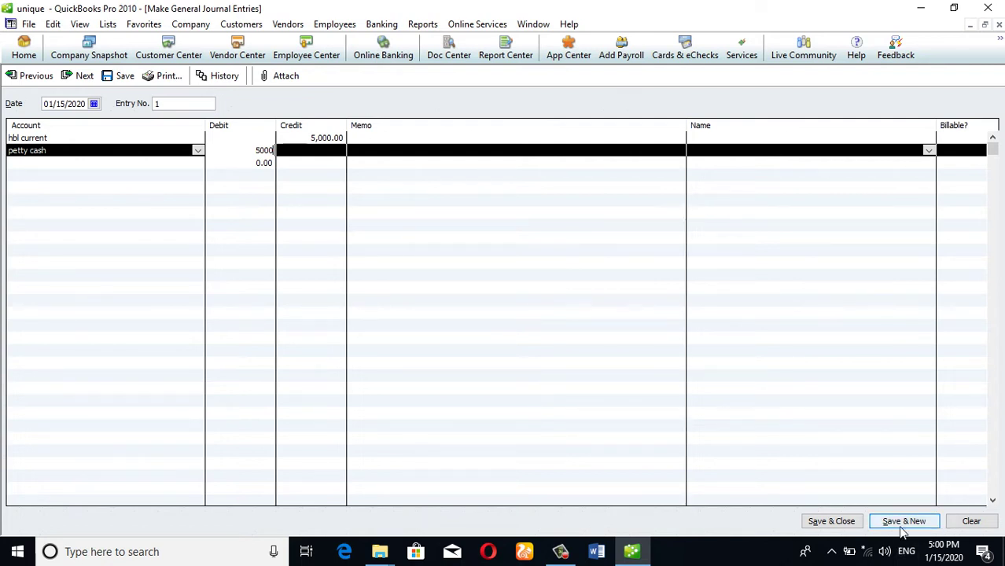
click(854, 522)
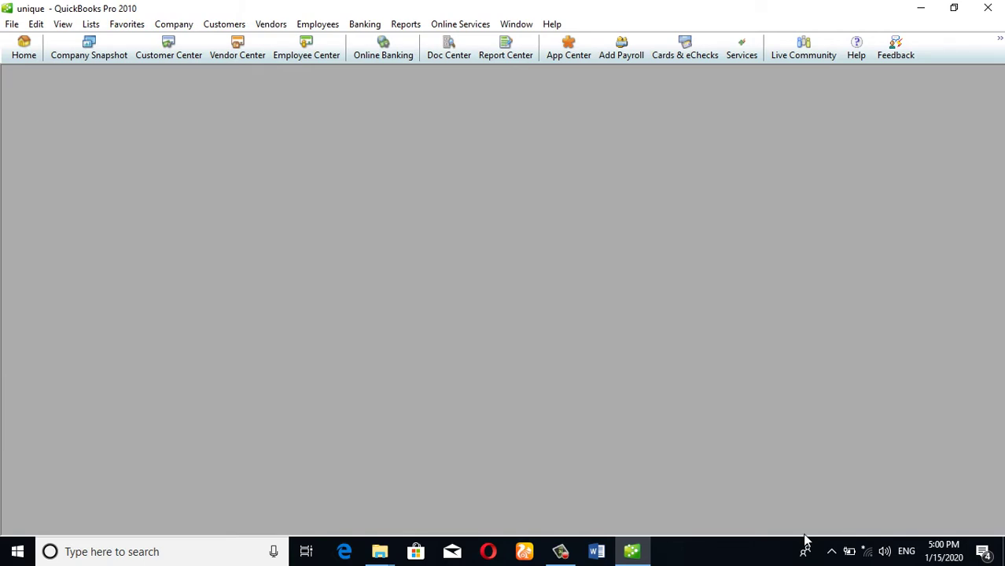
- Run the Trial Balance for all dates, maximize it, and select the petty cash balance
click(400, 27)
mouse_move(464, 265)
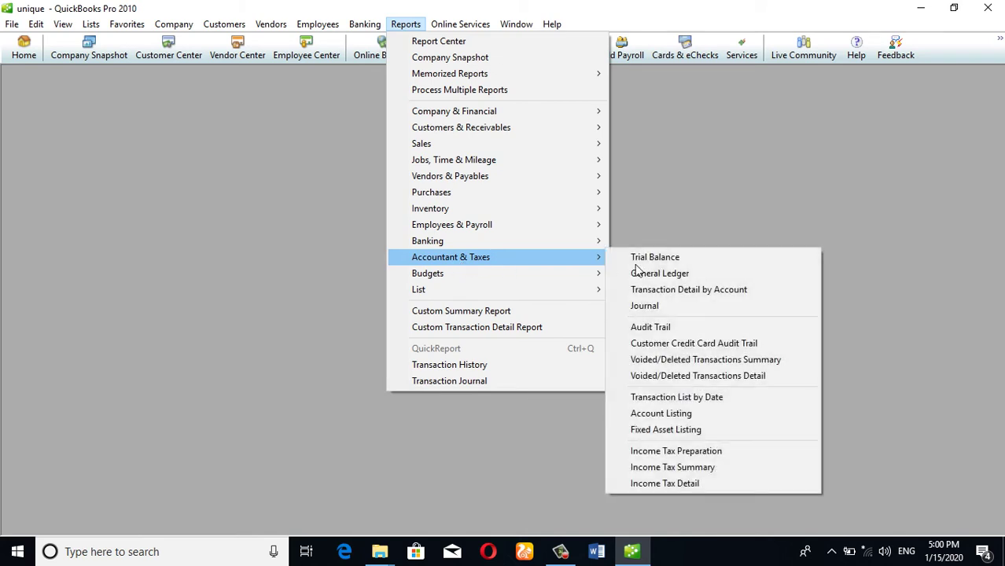
click(655, 258)
key(a)
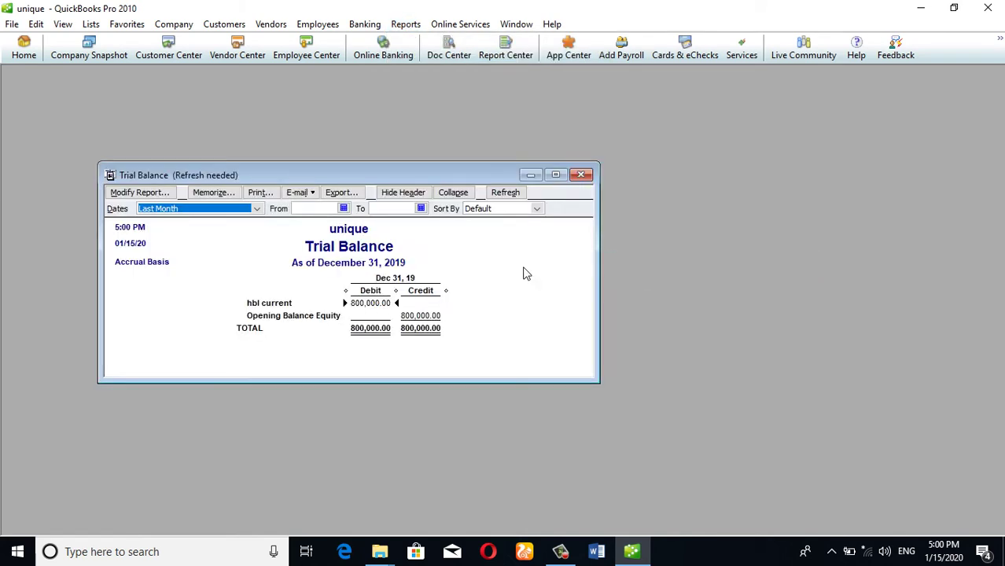
click(555, 175)
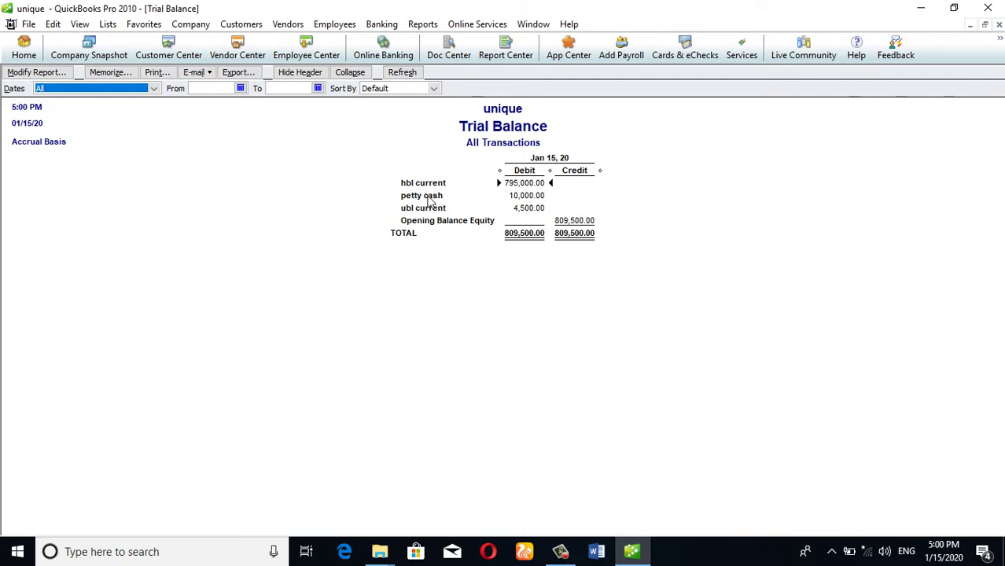
click(541, 196)
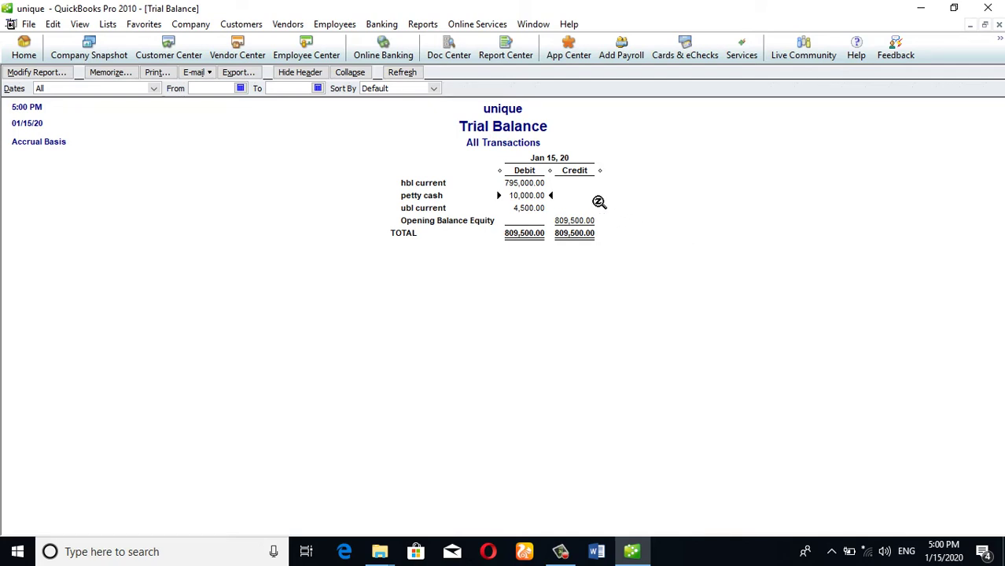
- Drill into the petty cash transactions, close both reports, and reopen the Company menu
double_click(523, 198)
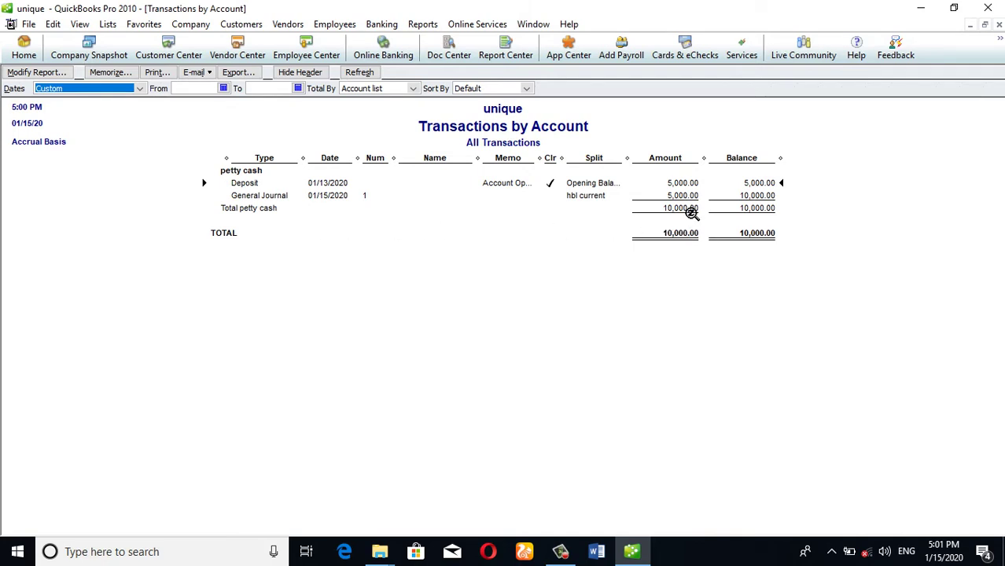
click(998, 25)
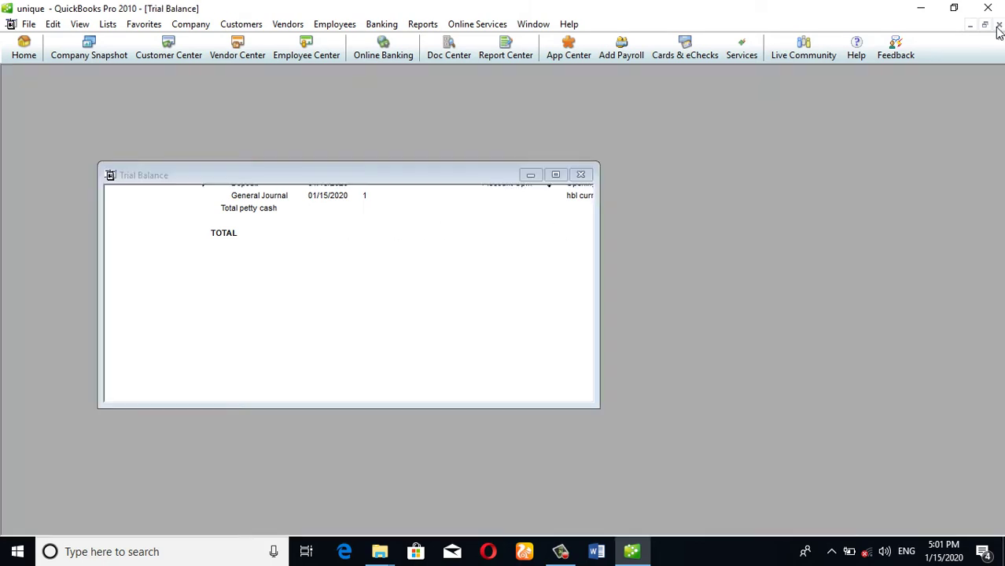
click(999, 26)
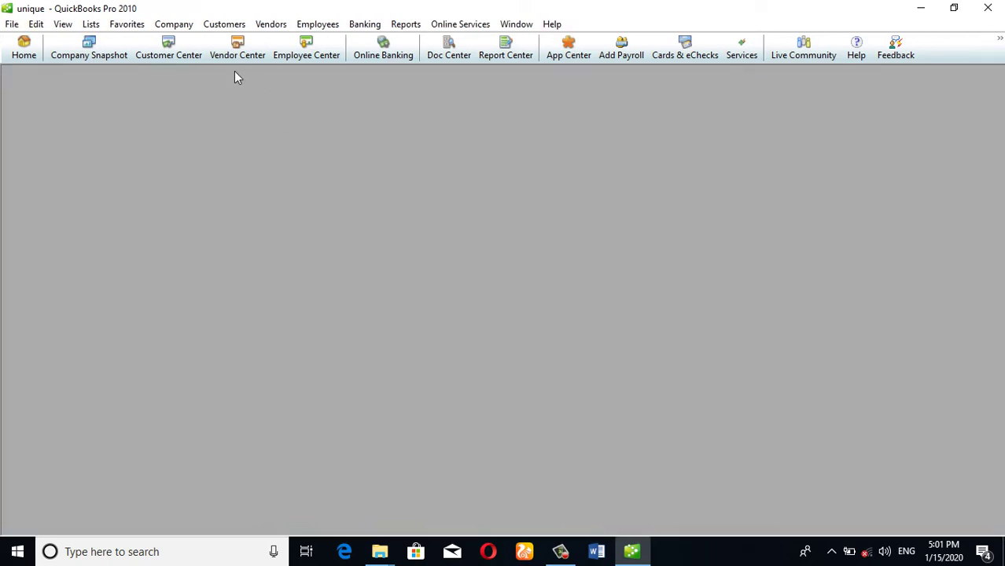
click(177, 26)
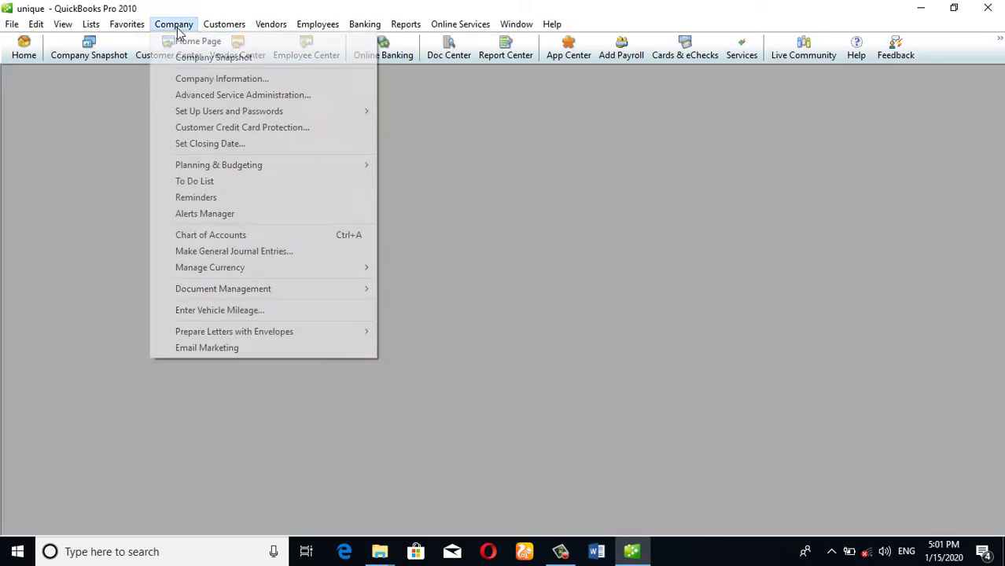
- Open a new journal entry and set line 1 to ubl current with a 2,500.00 debit
click(225, 252)
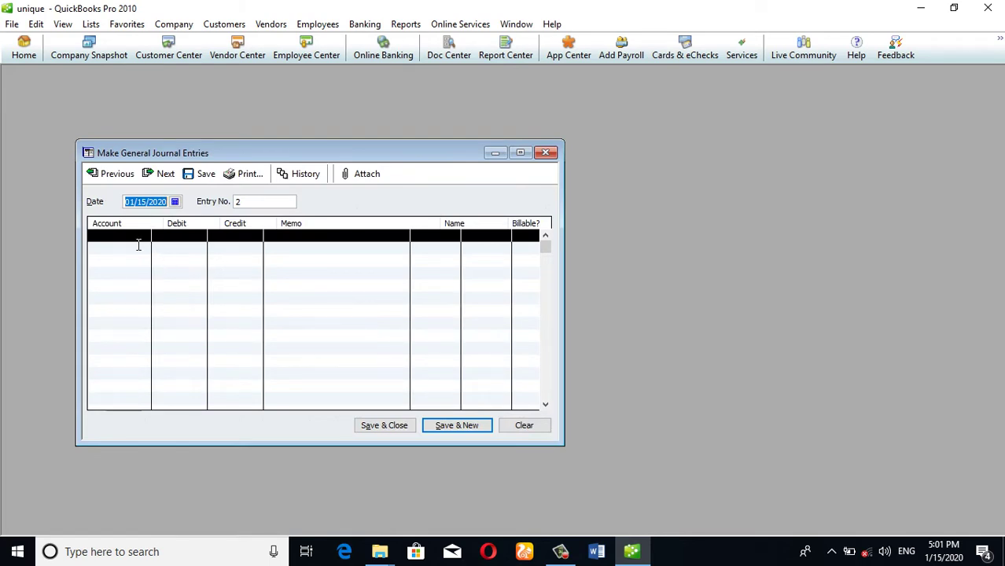
click(137, 245)
click(154, 237)
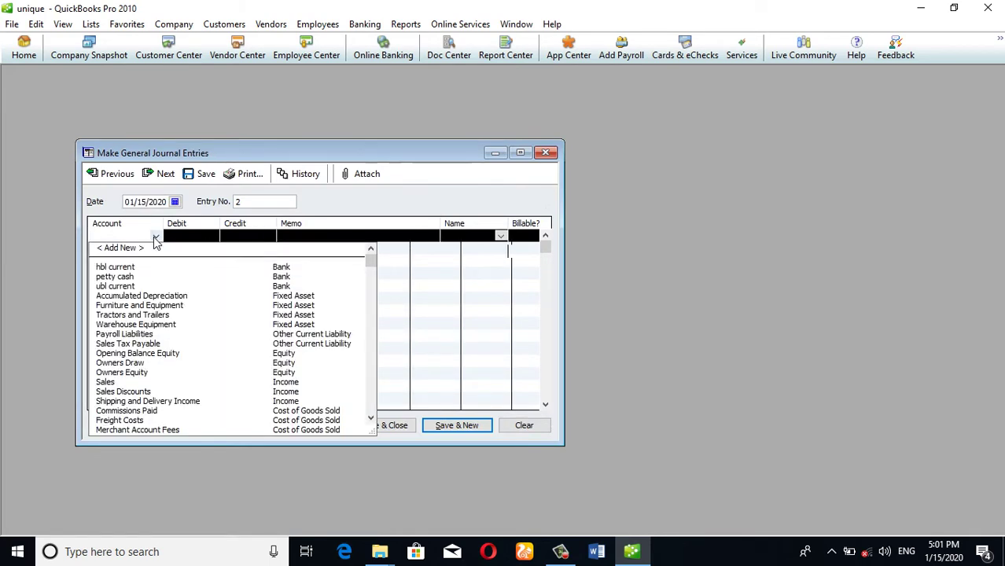
click(135, 289)
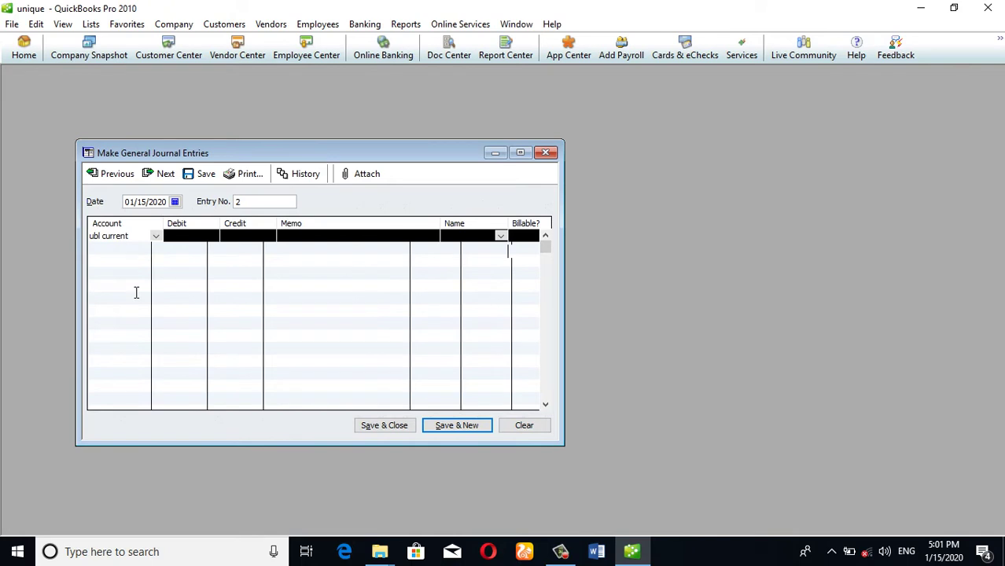
click(183, 237)
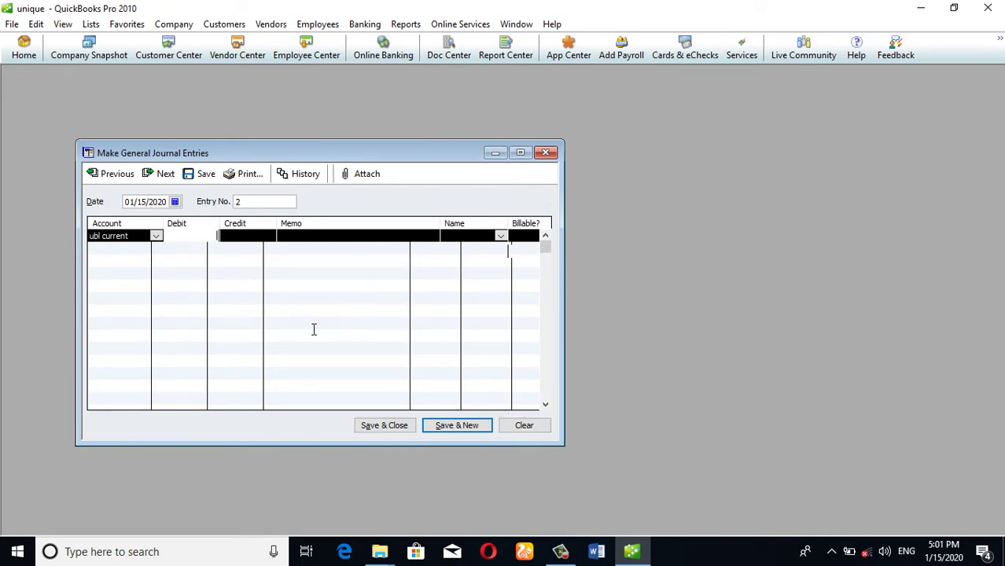
text(2500)
key(Tab)
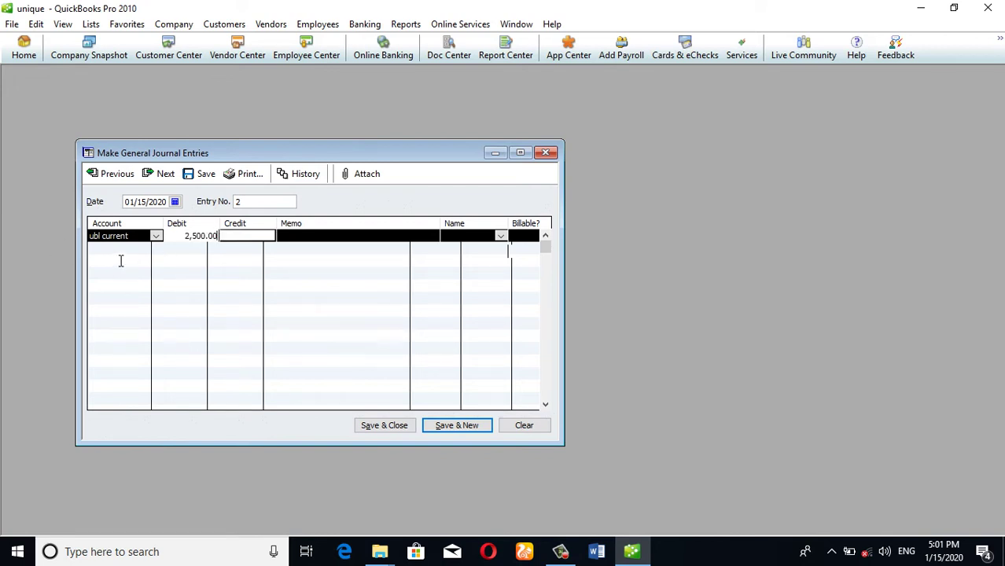
- Put petty cash on line 2 as the credited account and enter its credit amount
click(122, 250)
click(155, 250)
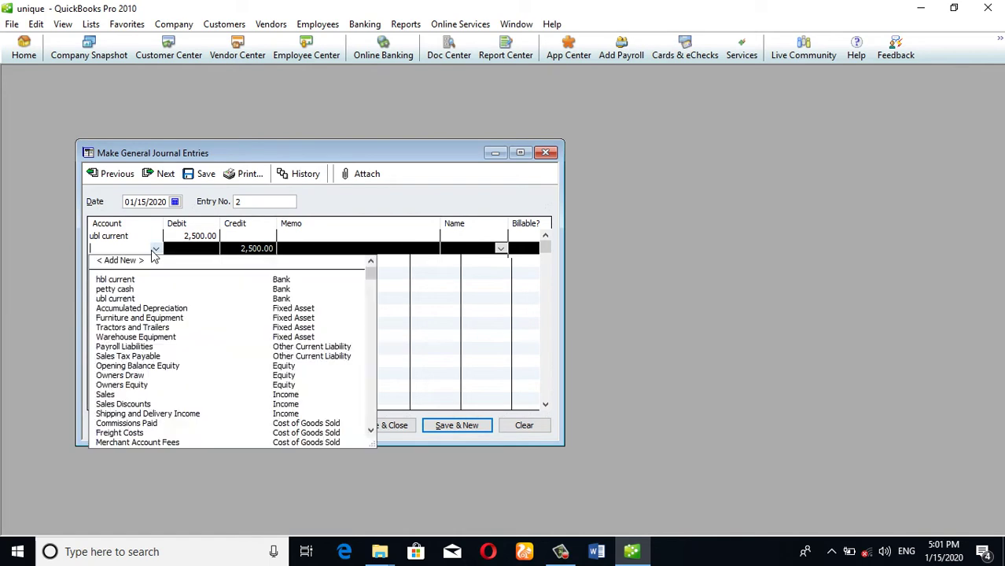
click(135, 289)
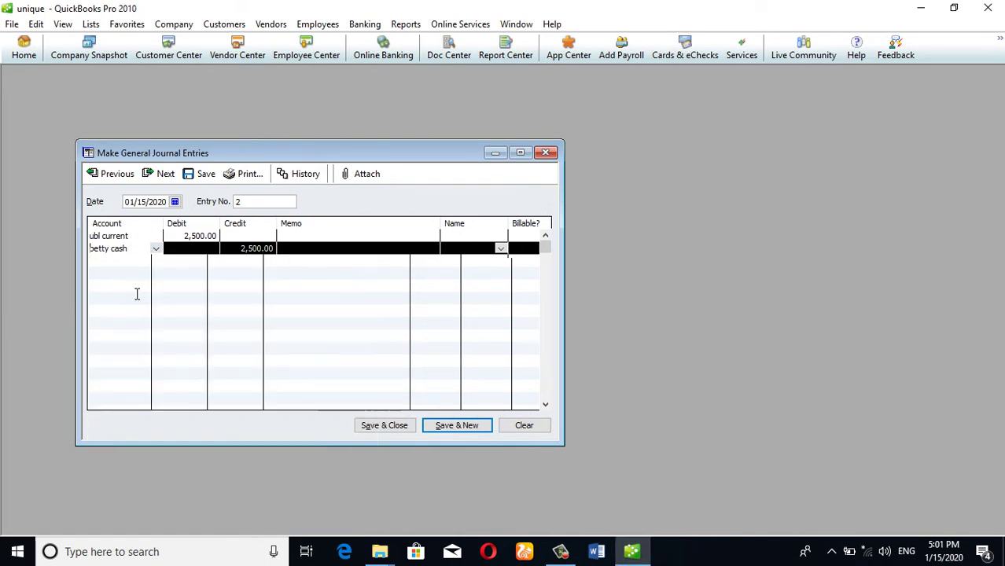
click(263, 250)
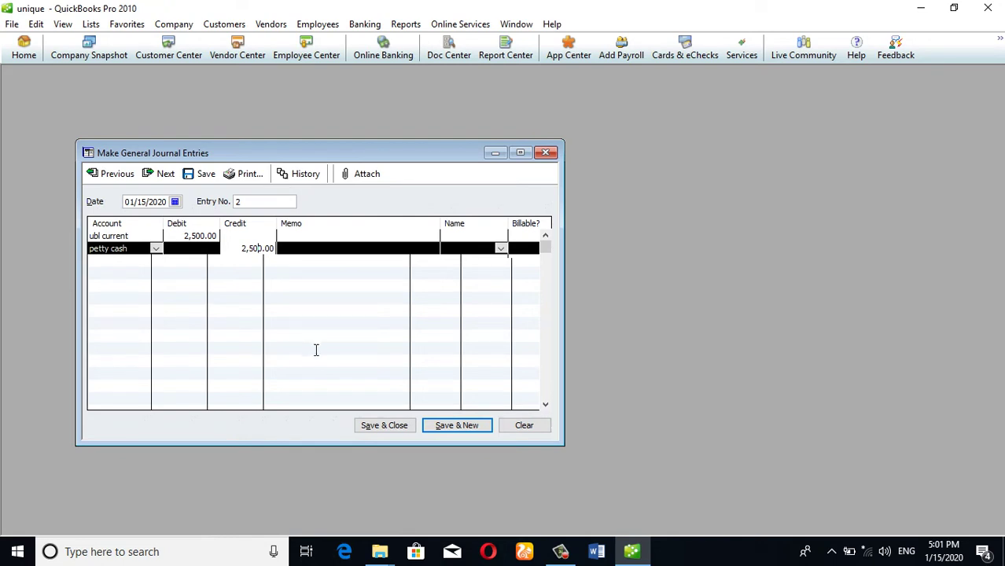
text(0)
- Clear the out-of-balance warning, correct the petty cash credit to 2,500.00, and save the entry
click(385, 430)
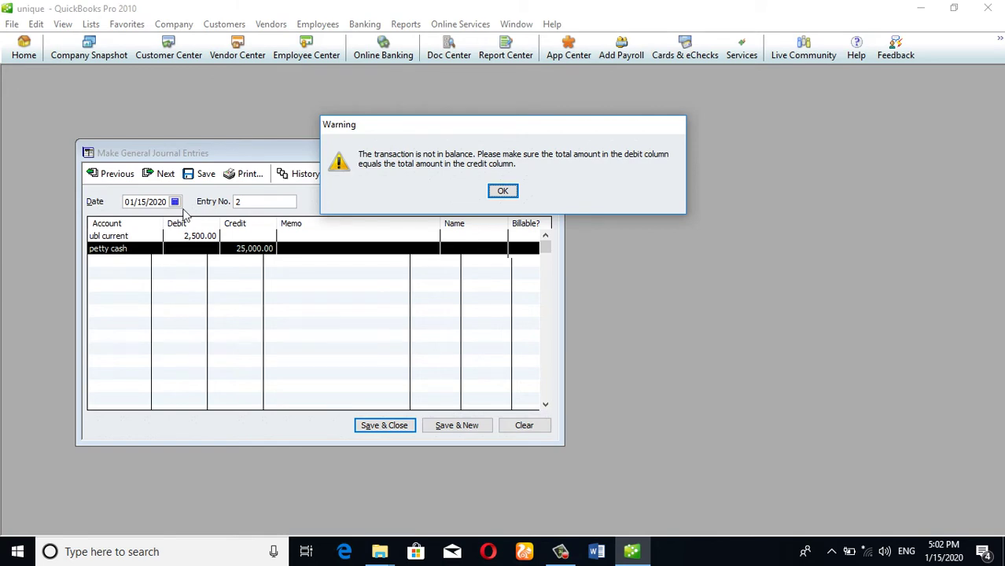
click(504, 191)
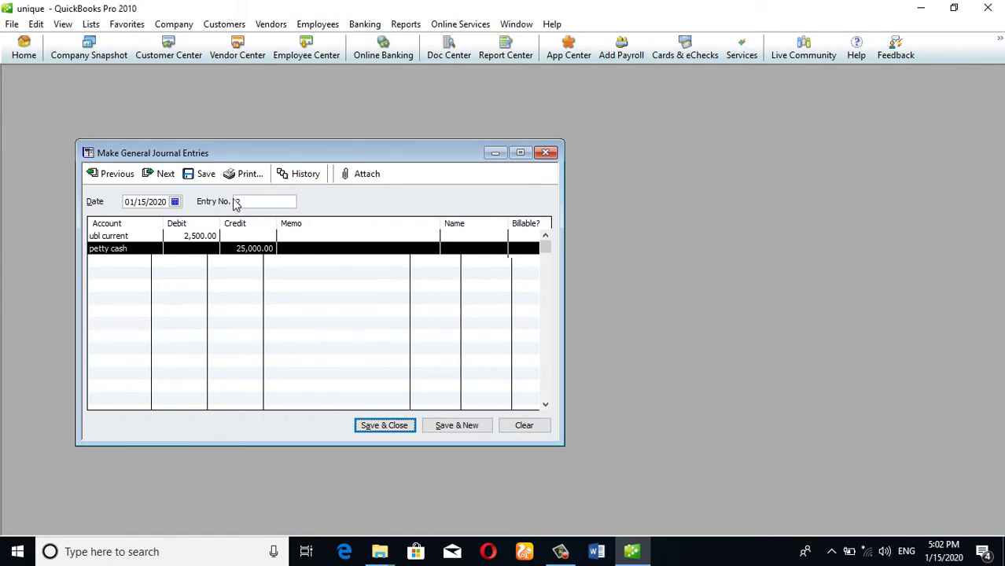
click(255, 250)
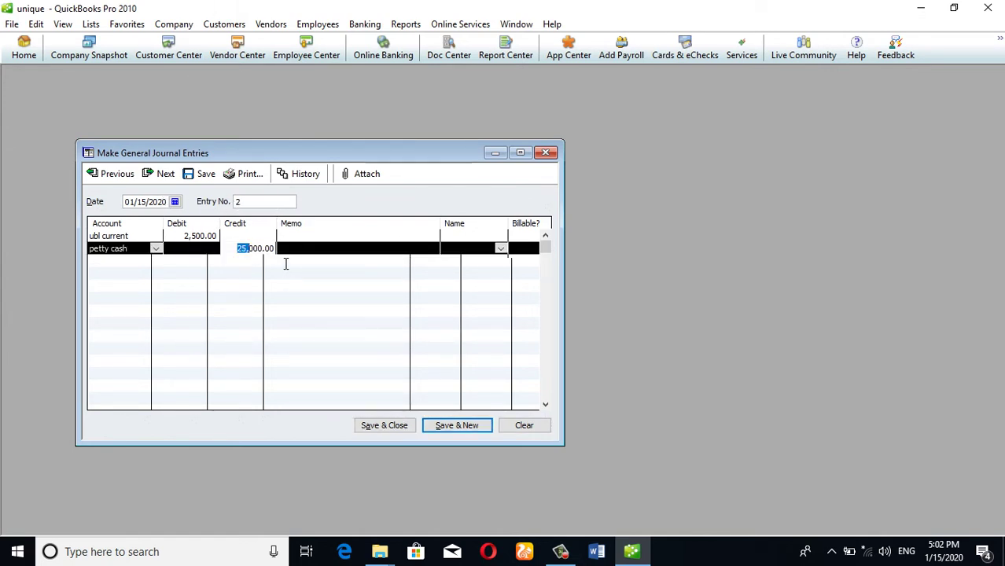
click(271, 250)
key(BackSpace)
key(Down)
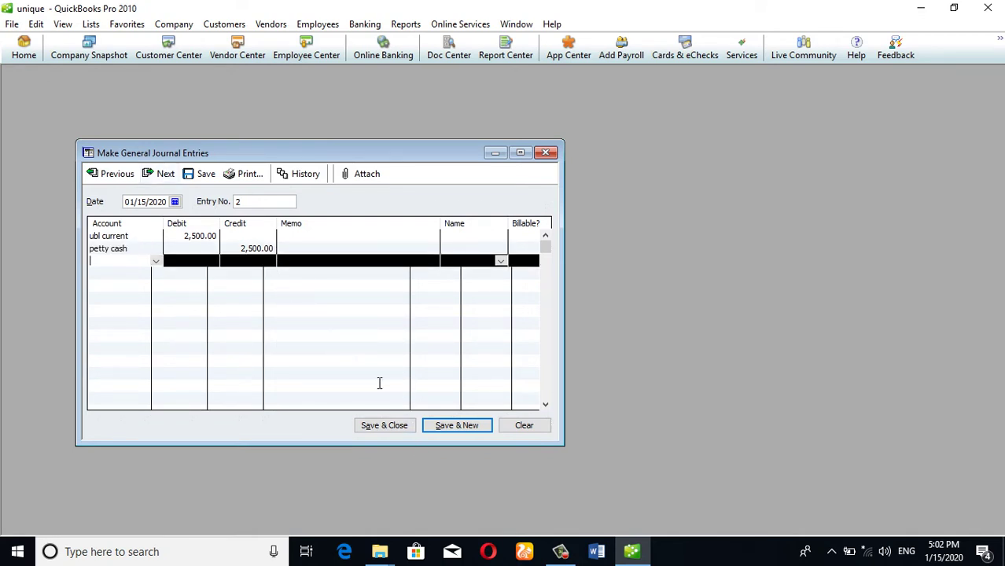
click(406, 426)
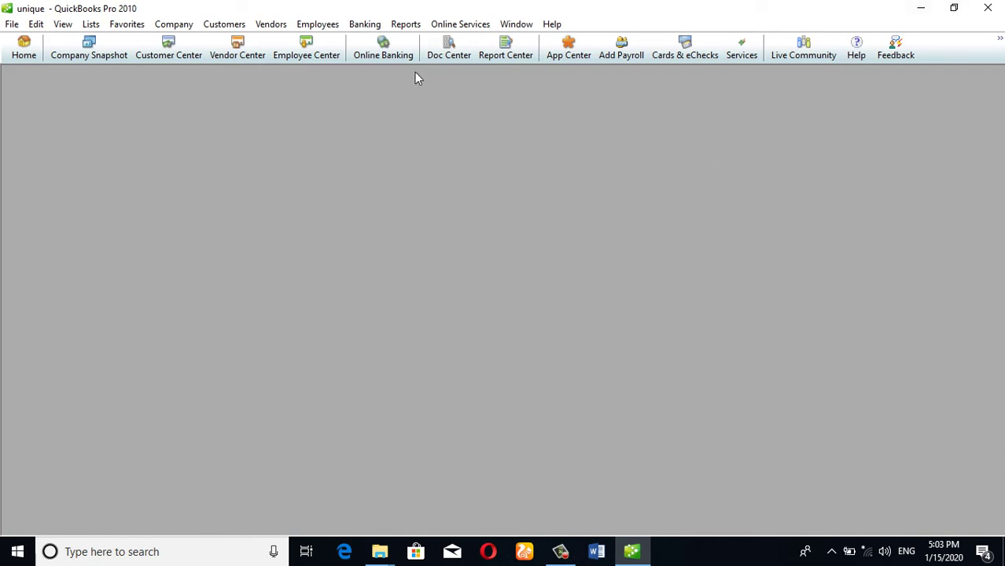
- Run the Trial Balance report maximized with Dates set to All
click(407, 24)
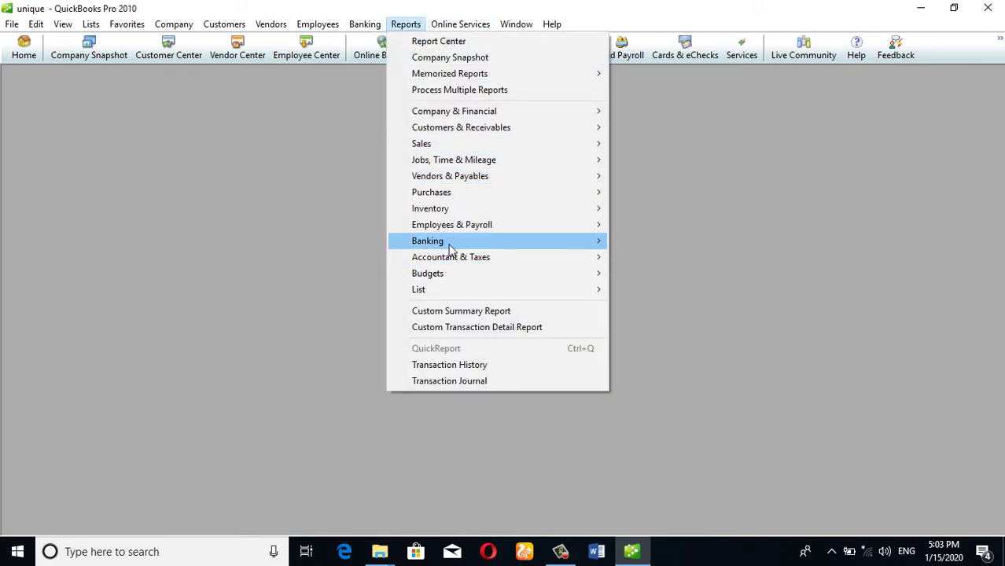
mouse_move(461, 264)
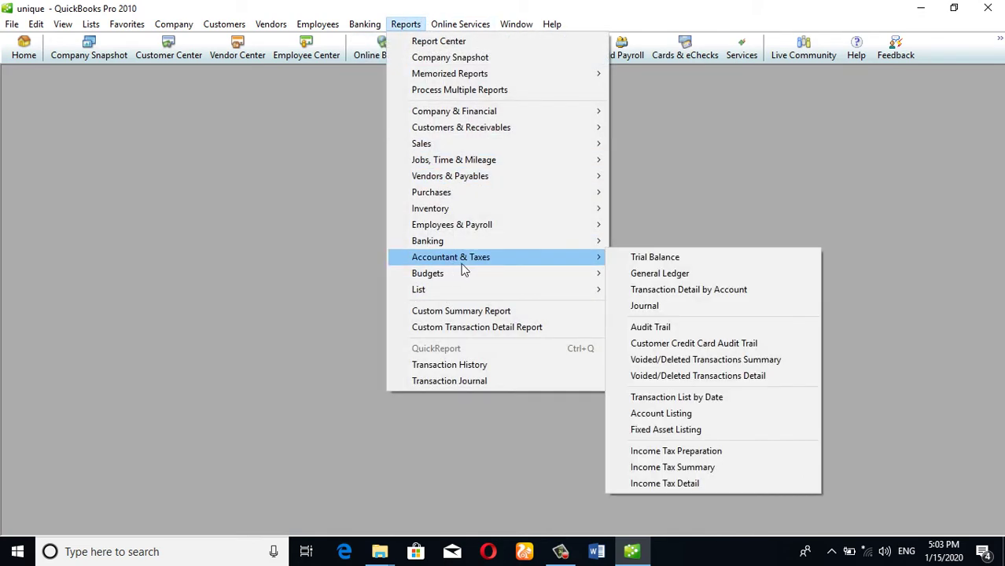
click(675, 264)
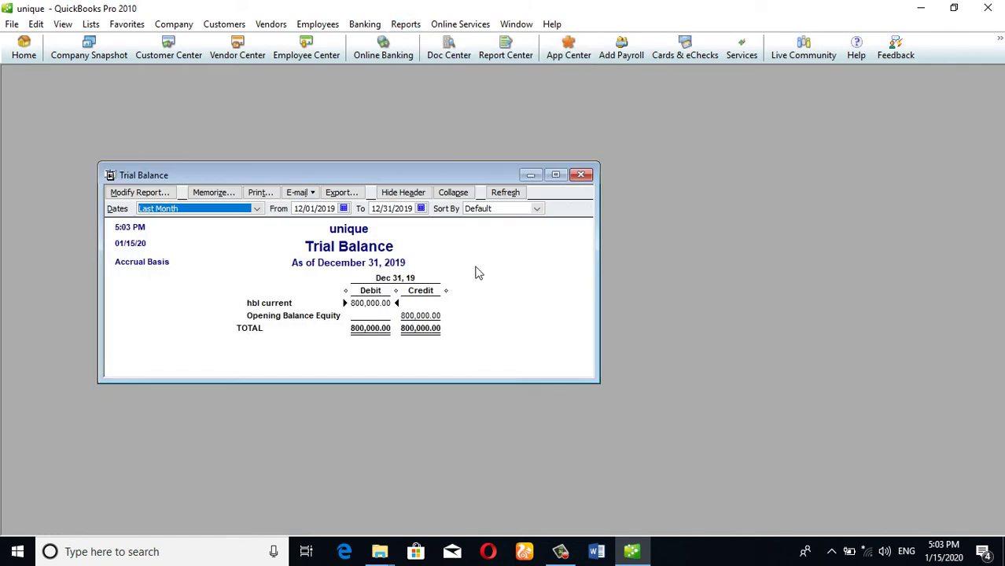
click(553, 179)
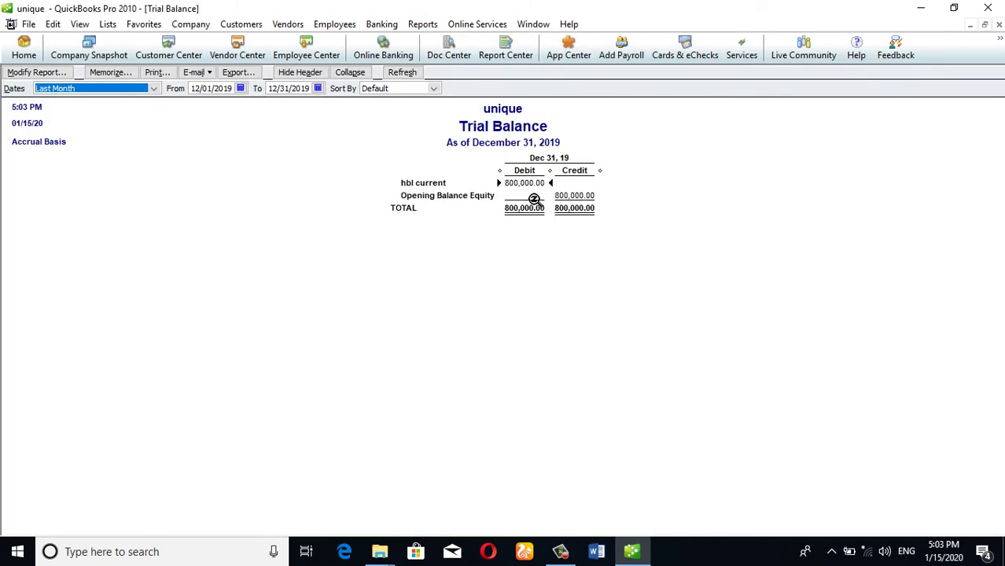
text(a)
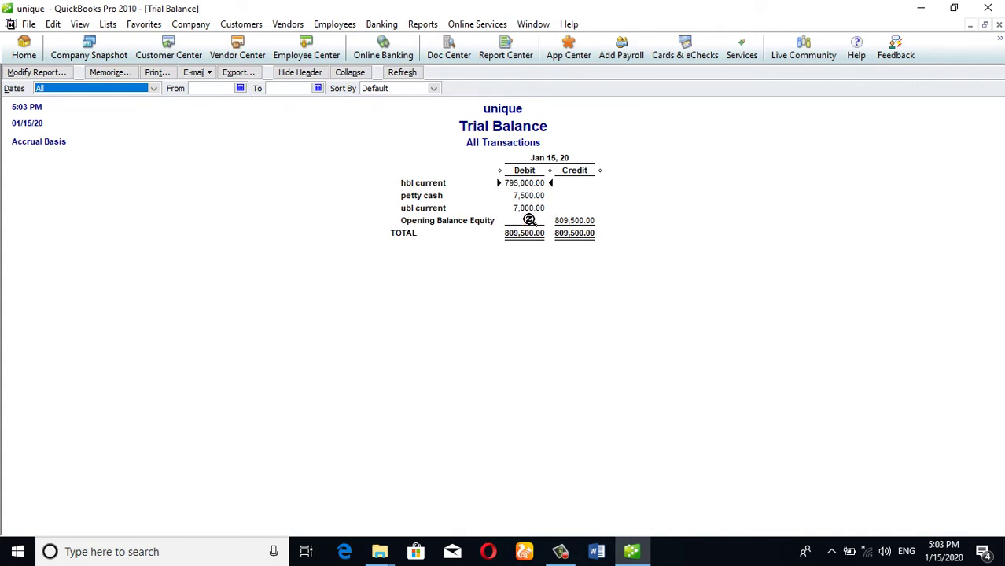
- Double-click the petty cash balance to see its transactions, totalling 7,500.00
double_click(528, 196)
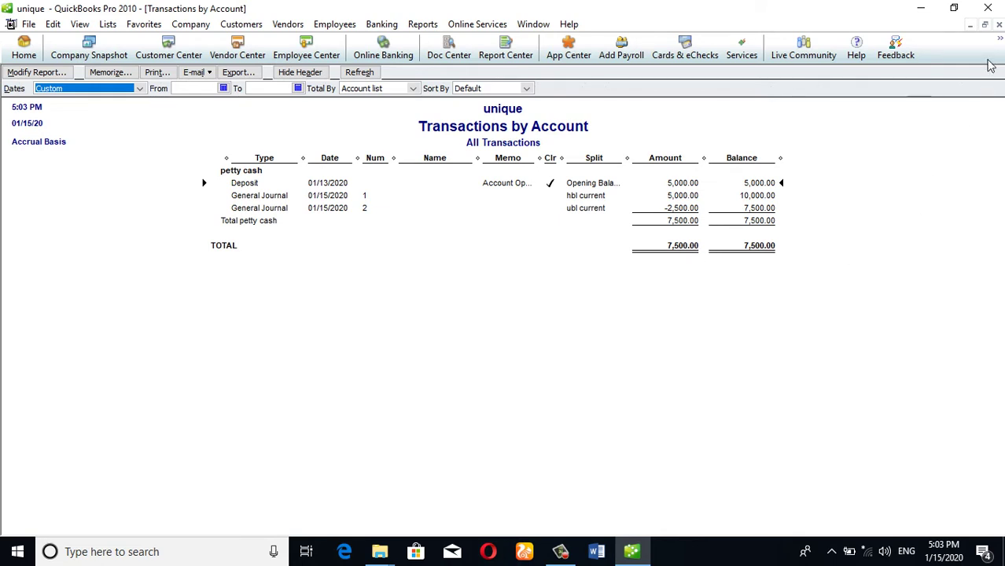
- Close the Transactions by Account report and then the Trial Balance report
click(999, 25)
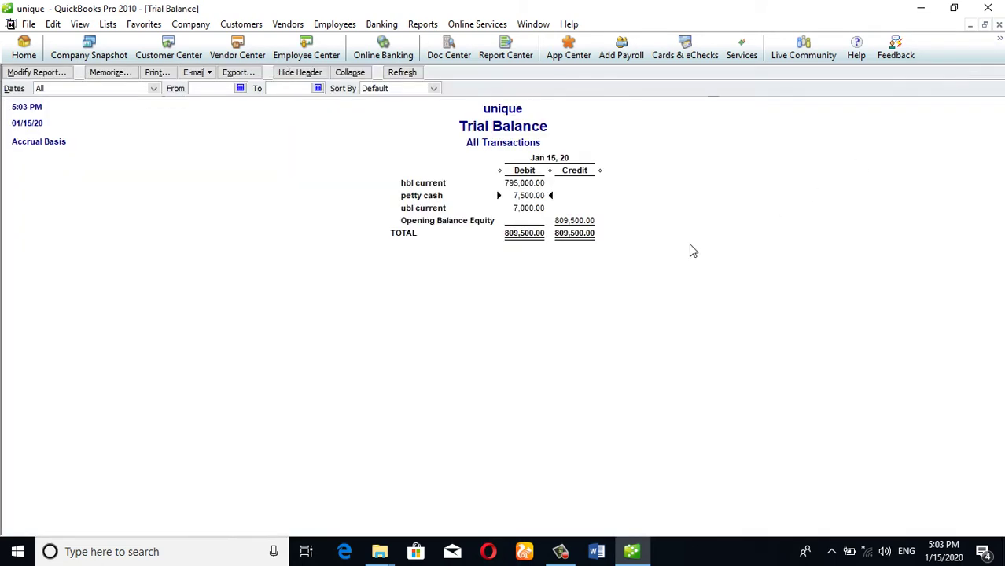
click(999, 25)
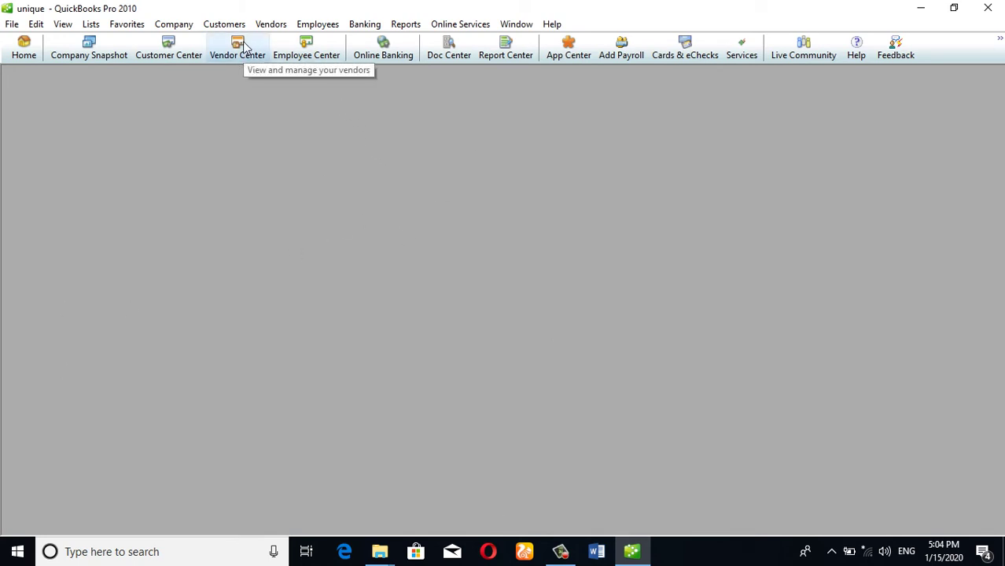
- Open the Vendor Center from the Vendors menu and look over the new transaction types
click(271, 24)
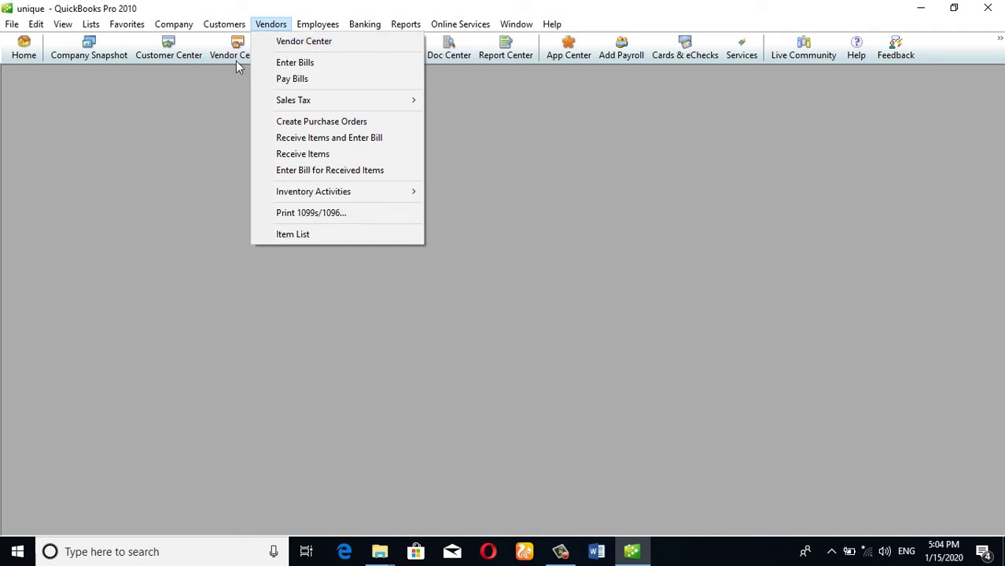
click(275, 44)
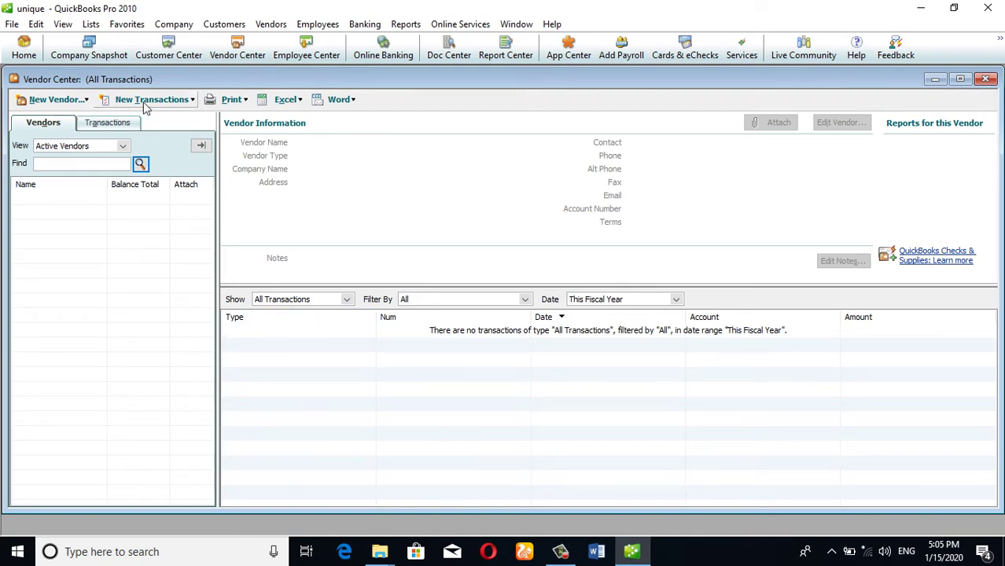
click(174, 101)
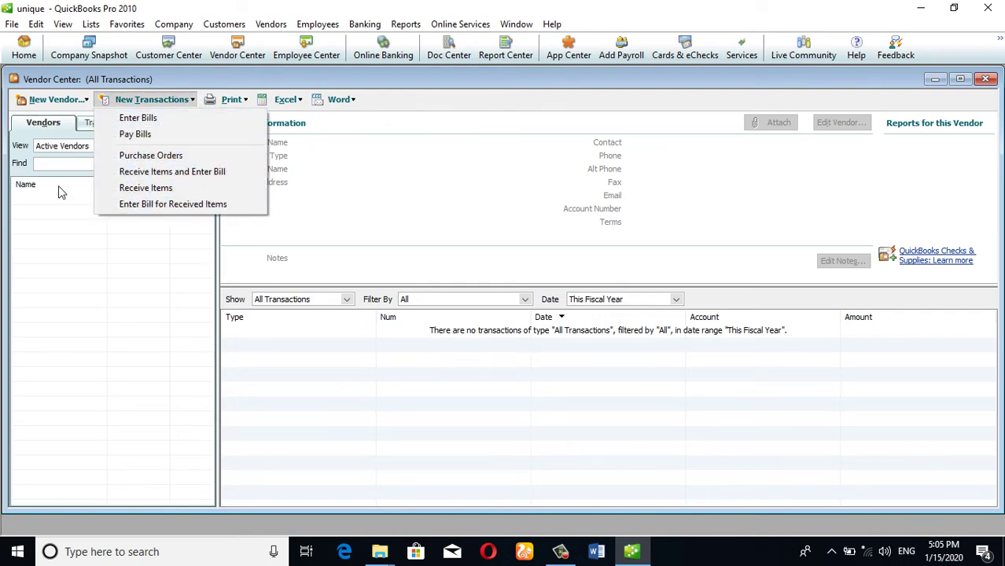
click(257, 30)
- Go back to the Vendors list and bring up the New Vendor dropdown
click(267, 31)
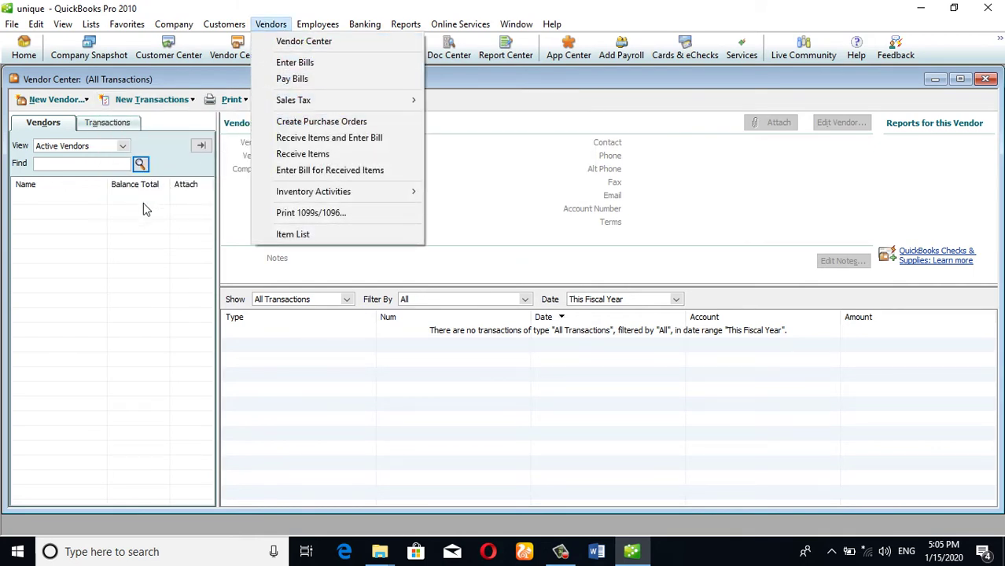
click(76, 197)
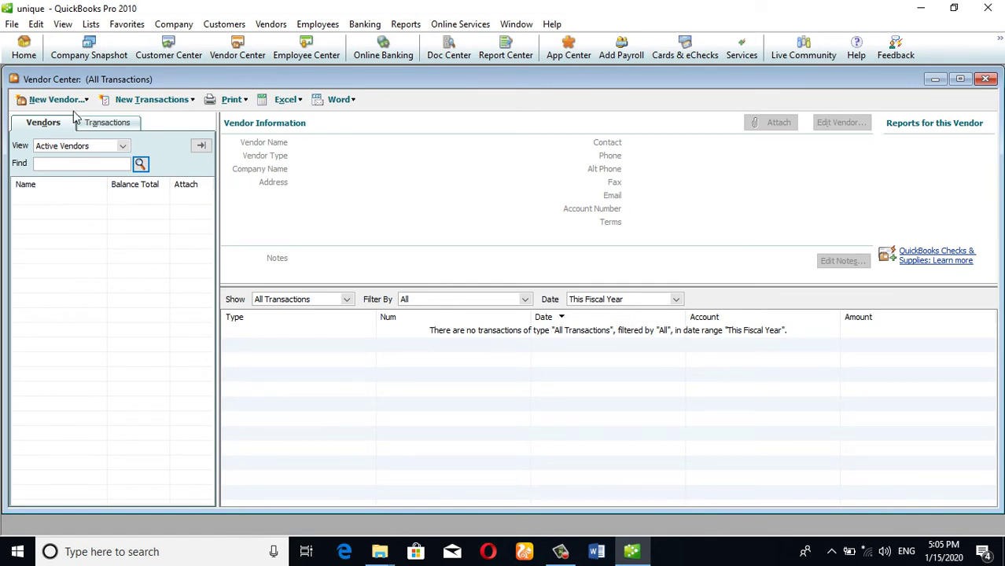
click(106, 125)
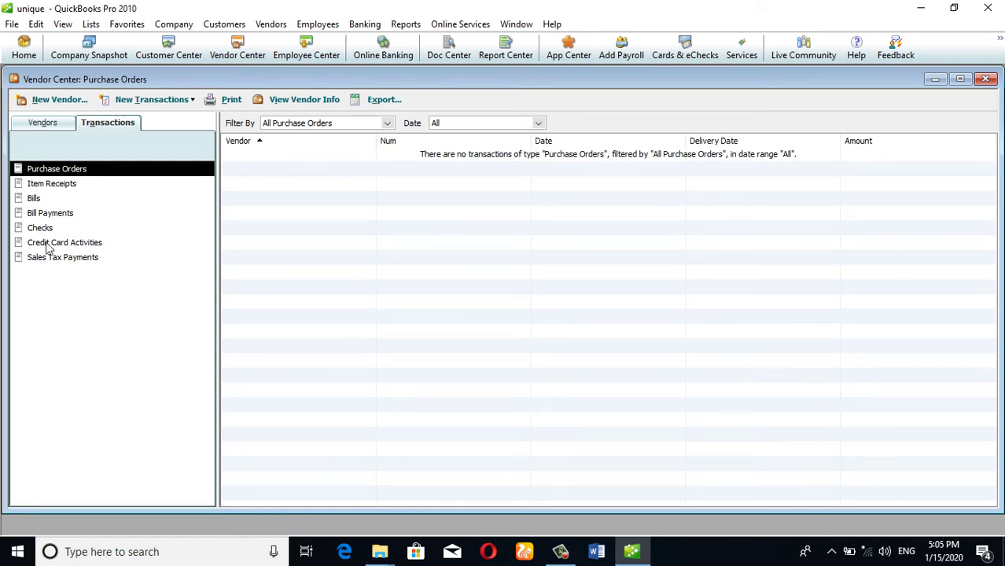
click(44, 126)
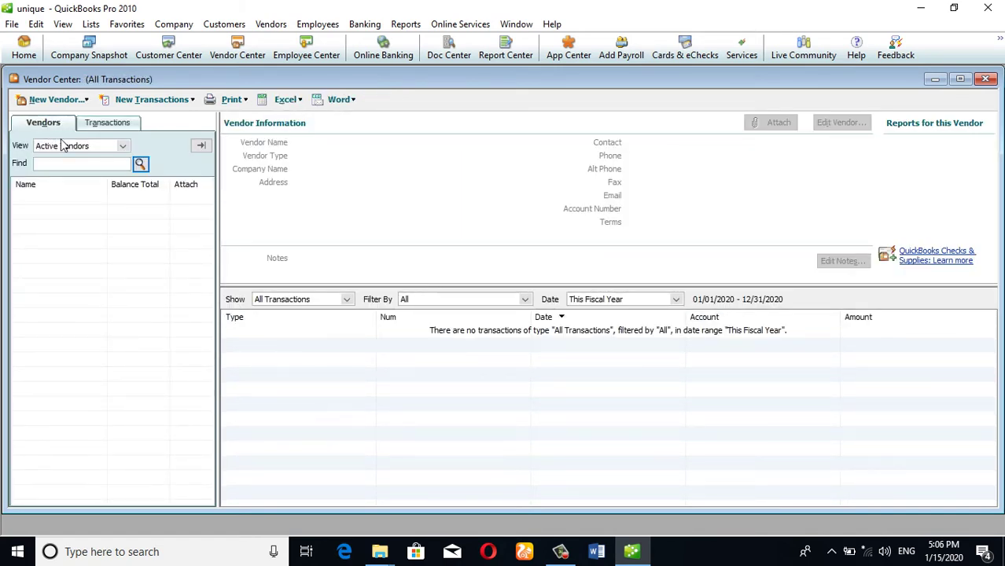
click(81, 102)
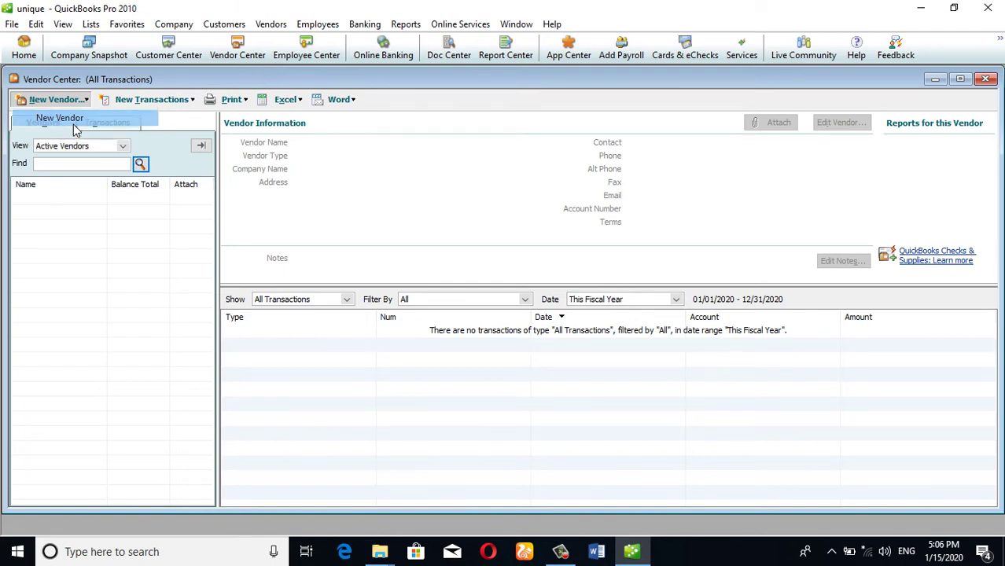
- Start a new vendor and switch off the feature notice so it won't reappear
click(73, 130)
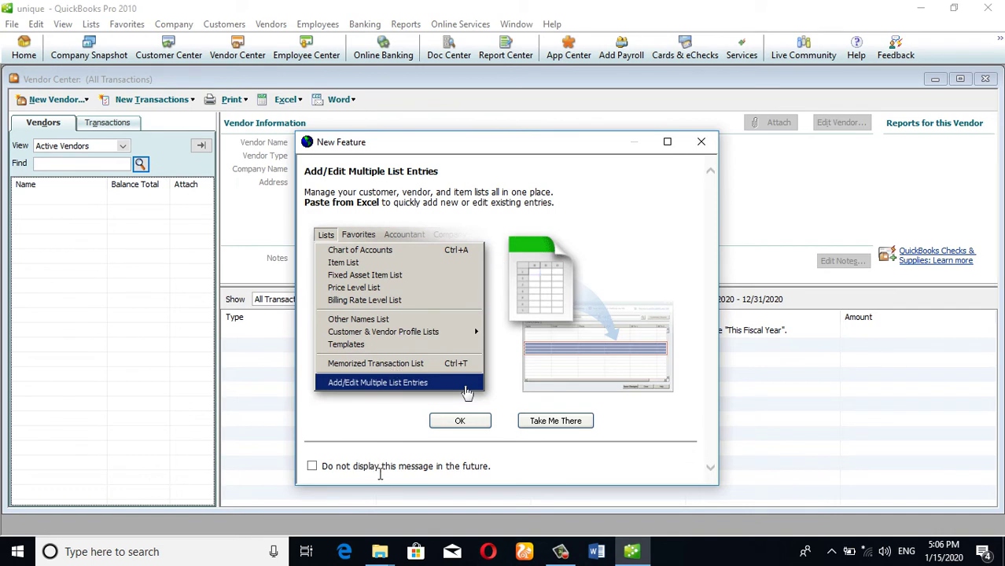
click(312, 466)
click(459, 425)
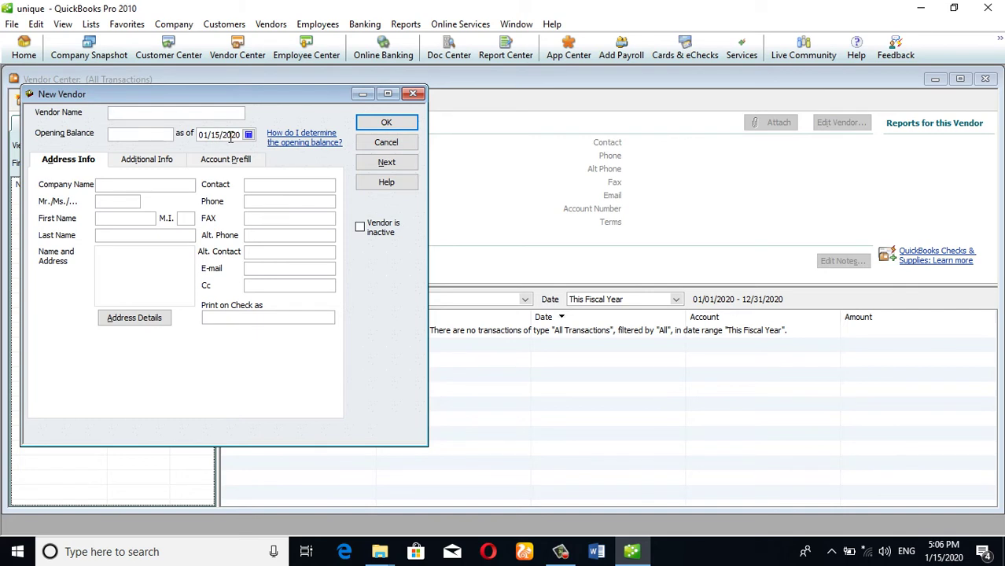
- Enter the vendor's name, retyping it to fix a misspelling
click(131, 141)
drag(137, 114, 76, 118)
click(129, 135)
click(162, 159)
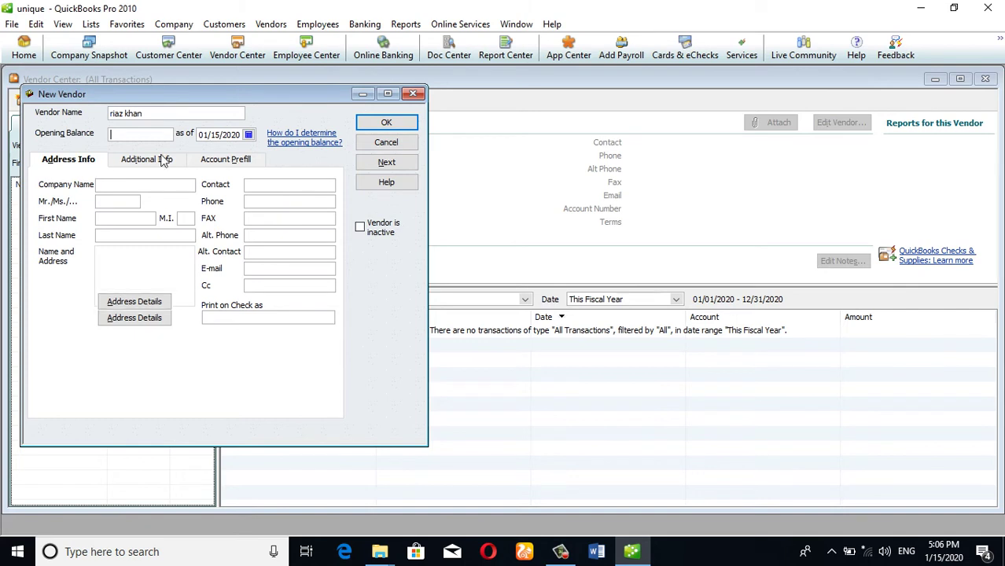
click(229, 161)
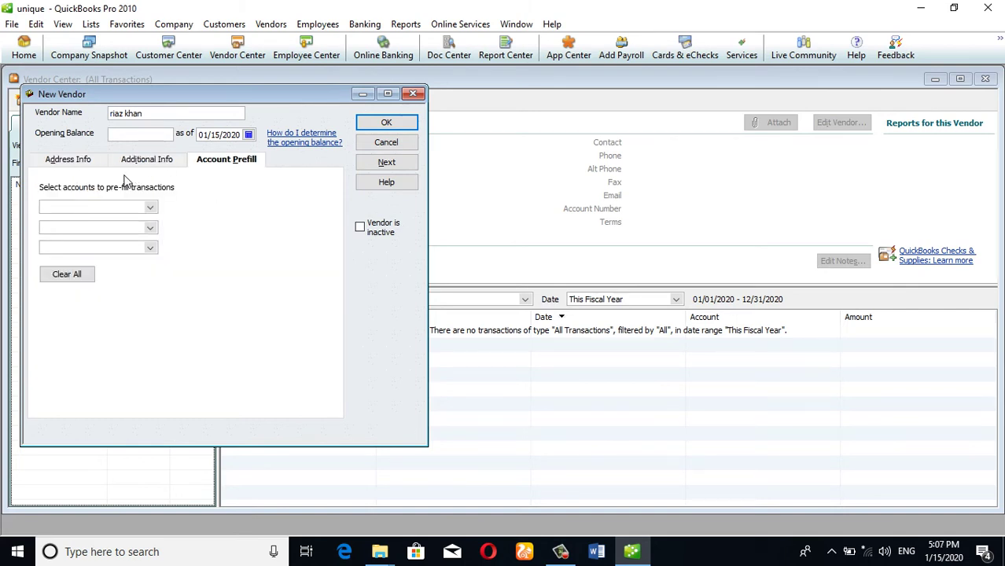
click(146, 208)
click(85, 160)
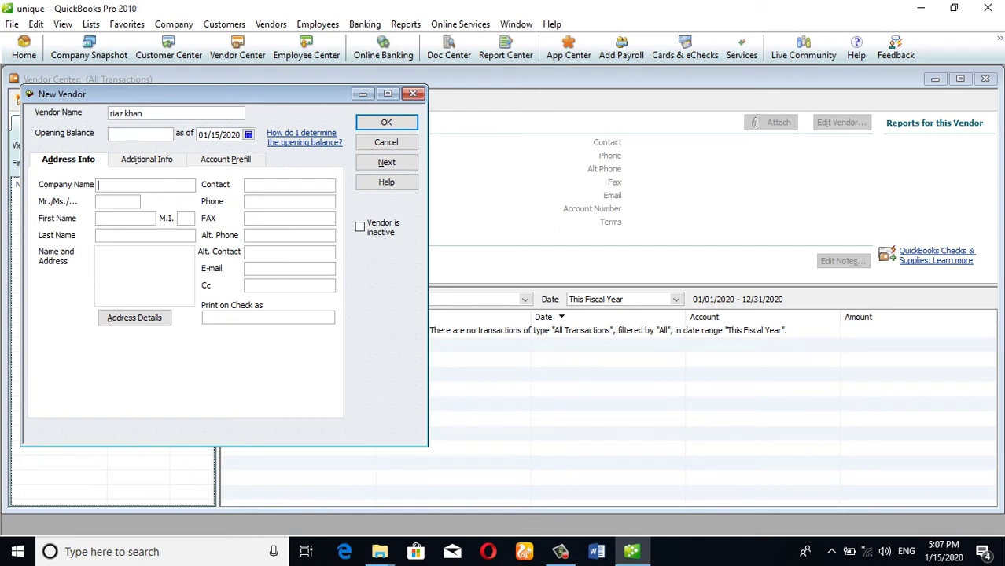
- Enter company name 'green house' with the contact's salutation, first and last names
text(gree)
text(n hous)
text(e)
click(139, 205)
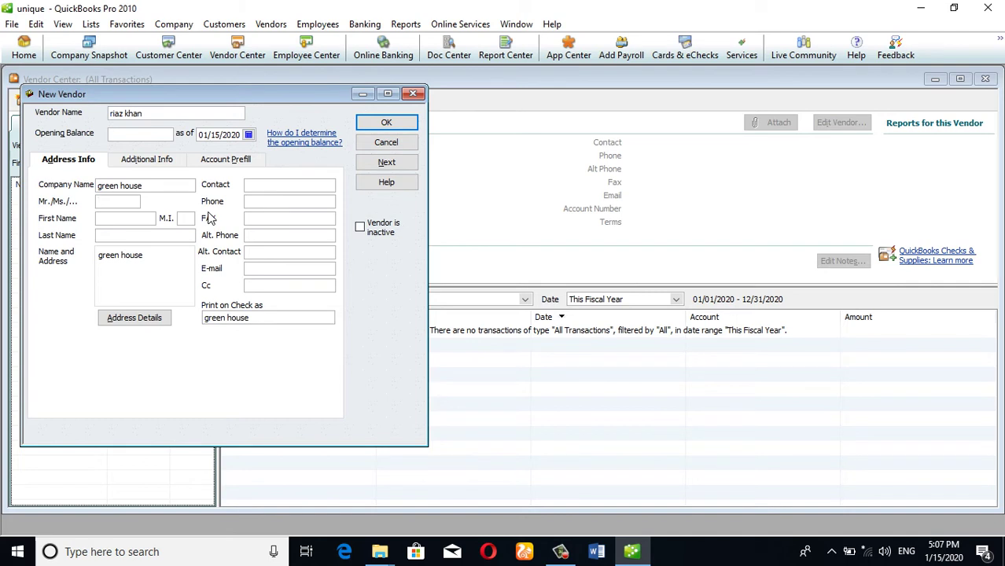
text(mr)
click(105, 223)
text(z)
click(189, 220)
click(122, 242)
text(khan)
click(134, 318)
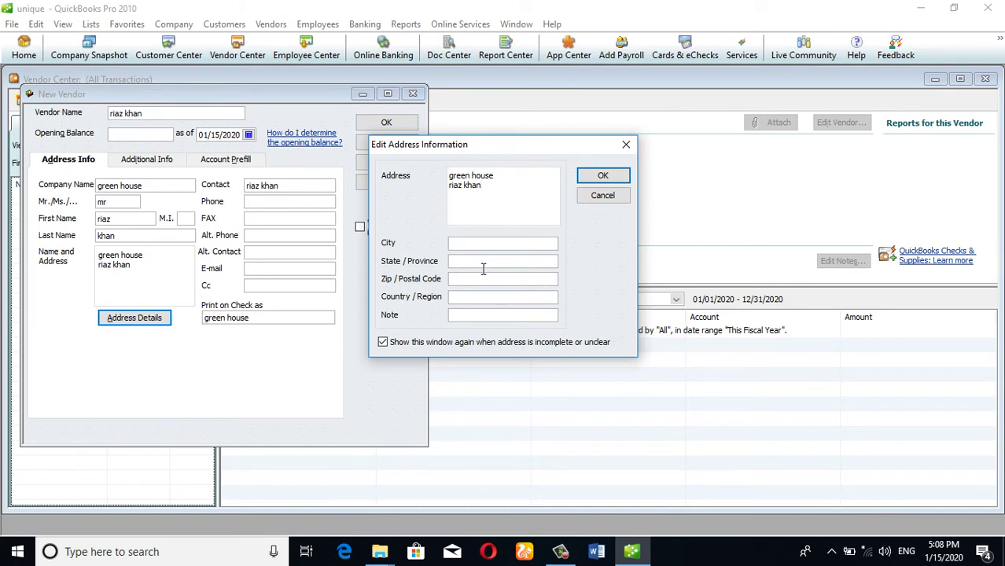
- Add the vendor's city, province, postal code and country in the address editor and confirm
click(480, 245)
text(lahore)
click(502, 263)
text(PU)
text(NJAB)
text(2500)
text(PA)
text(KISTAN)
click(603, 176)
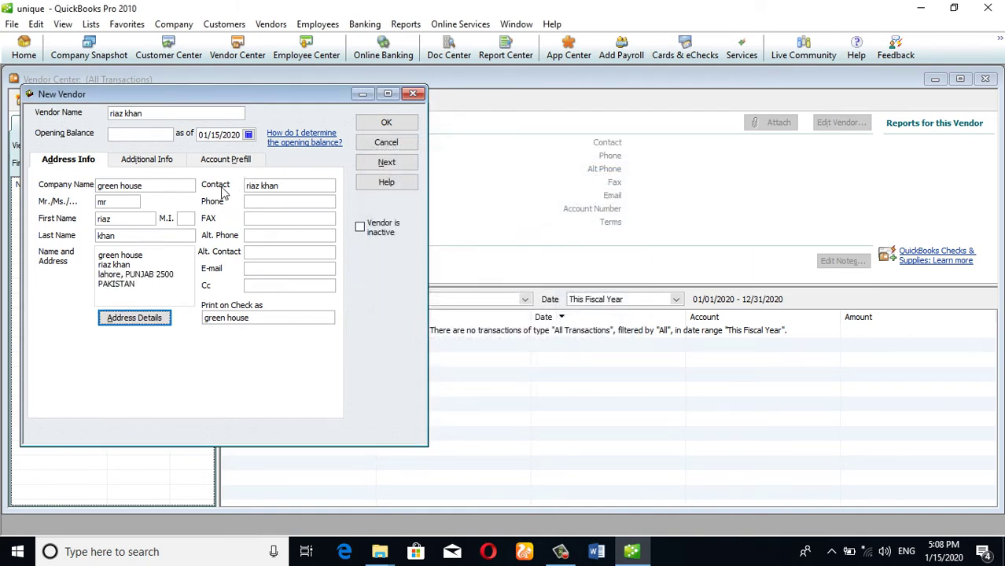
- Fill in the vendor's phone, fax, alternate contact and e-mail address
click(294, 208)
text(034)
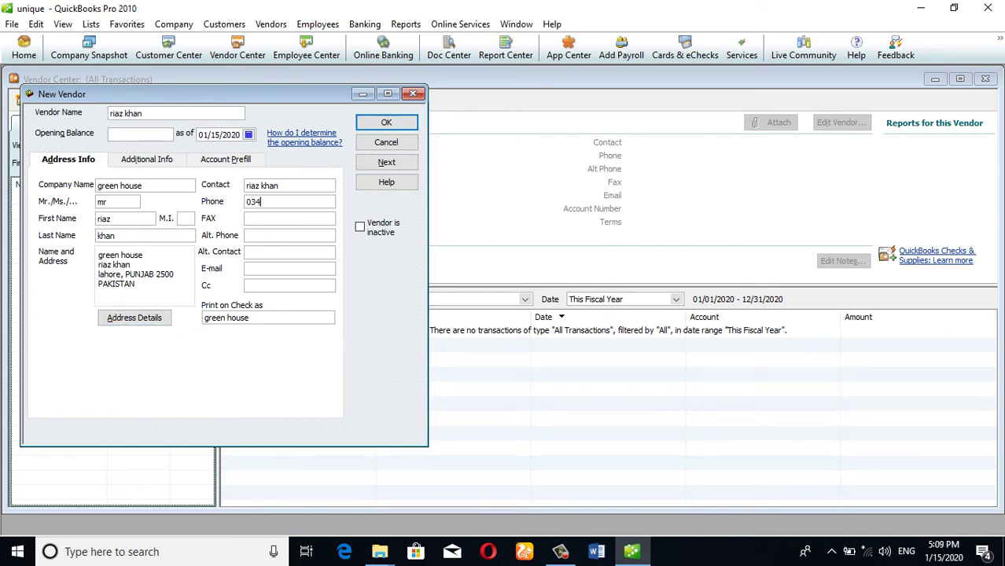
text(654656)
click(294, 223)
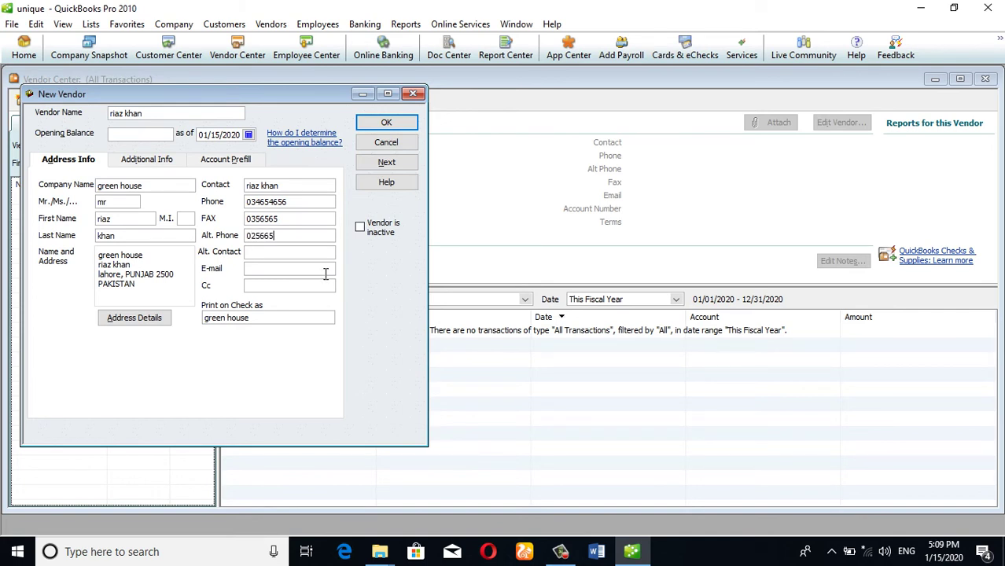
text(JAN)
click(284, 268)
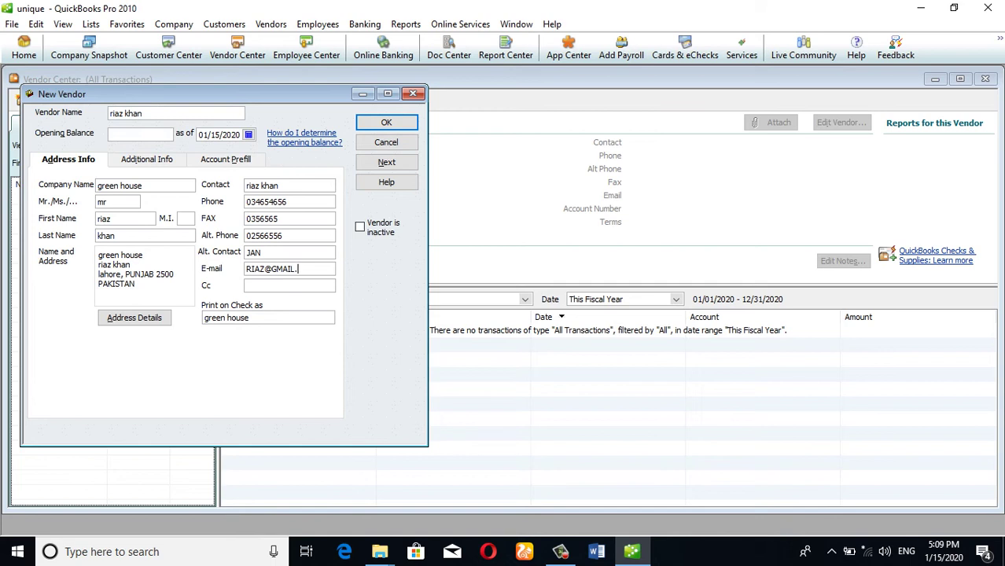
click(288, 286)
- Select the Print on Check name, then enter the vendor's account number on Additional Info
double_click(236, 323)
drag(235, 329, 203, 329)
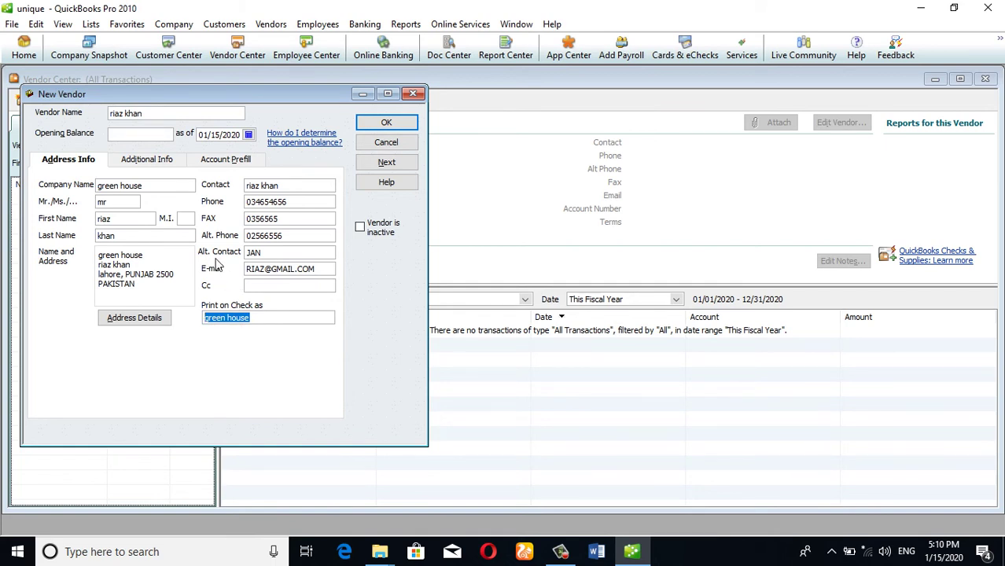
click(166, 166)
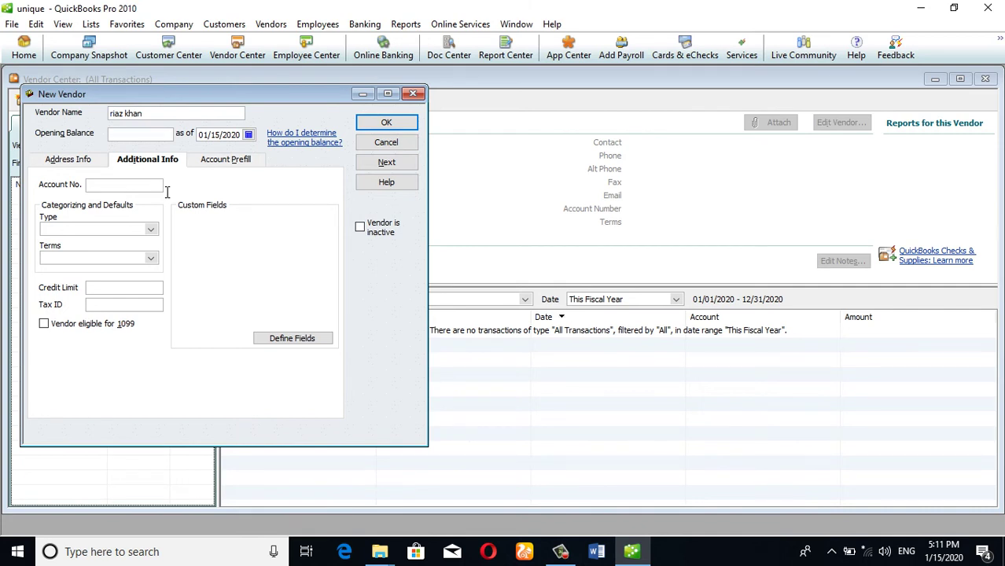
click(149, 229)
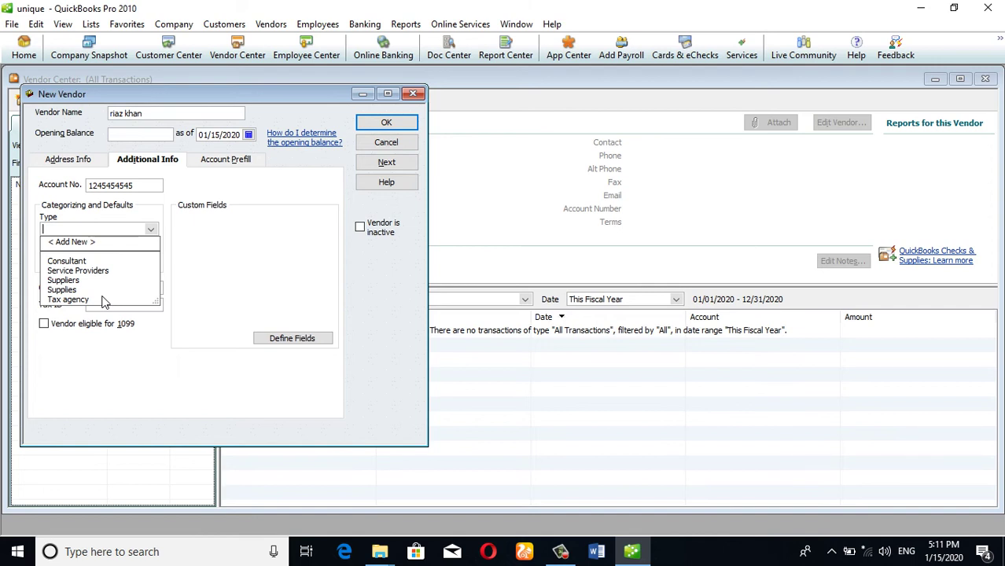
- Choose Suppliers as the vendor type
click(65, 280)
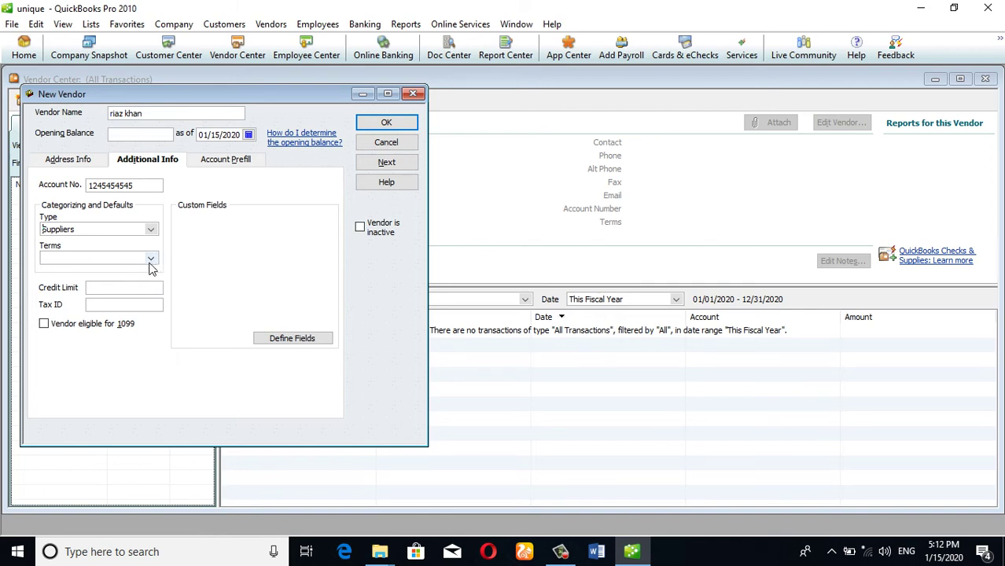
- Pick 2% 10 Net 30 from the Terms list
click(150, 263)
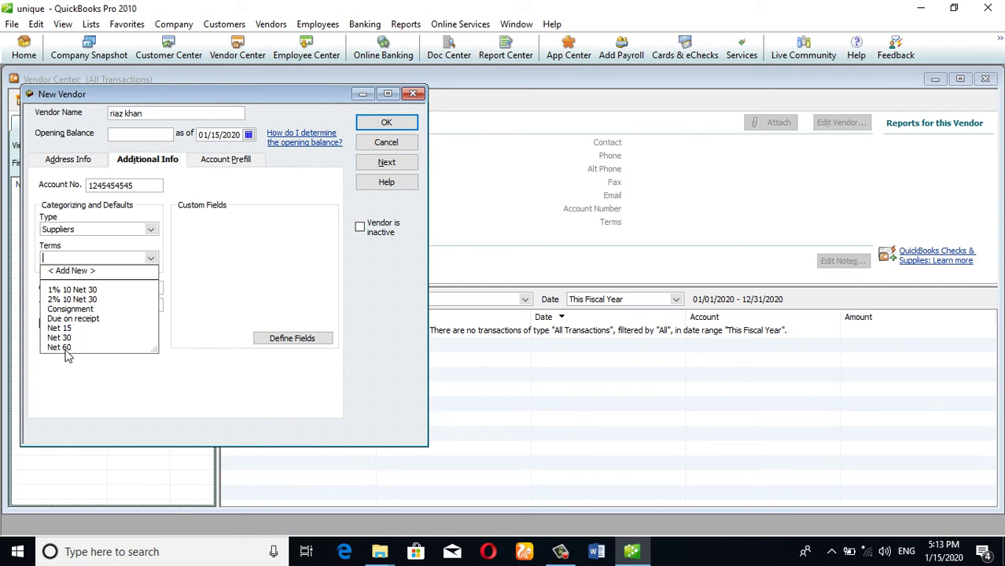
click(58, 301)
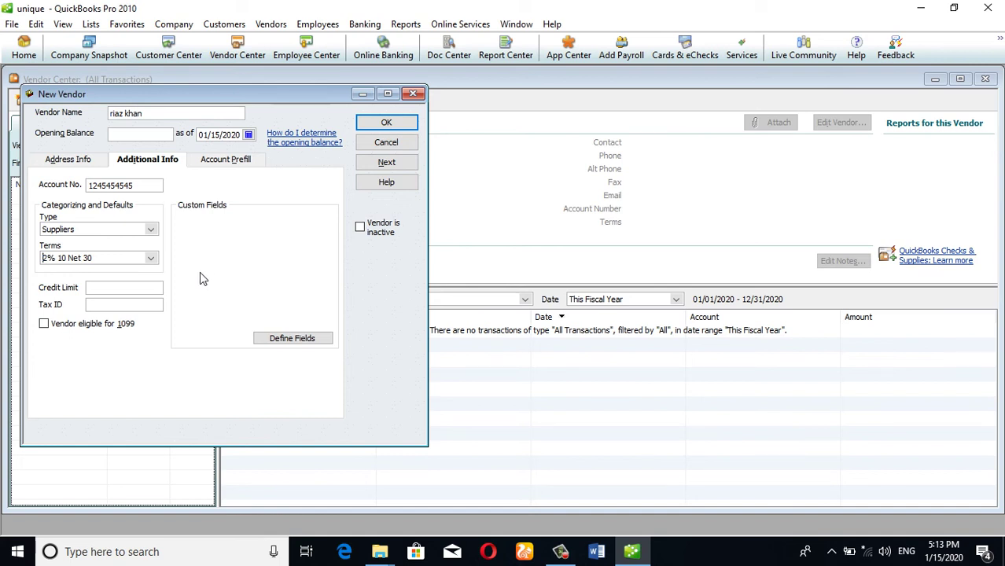
- Enter a 450,000.00 credit limit and leave the 1099 eligibility box unchecked
click(141, 292)
text(45)
text(0)
text(000)
click(129, 306)
click(132, 326)
click(106, 327)
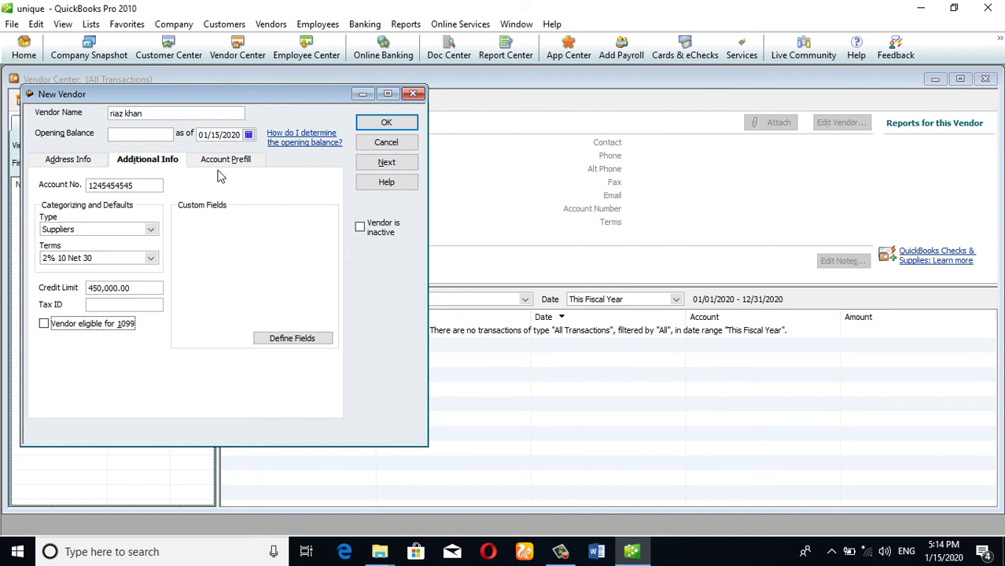
- Save the first vendor, with Suppliers type and 2% 10 Net 30 terms, to the vendor list
click(385, 128)
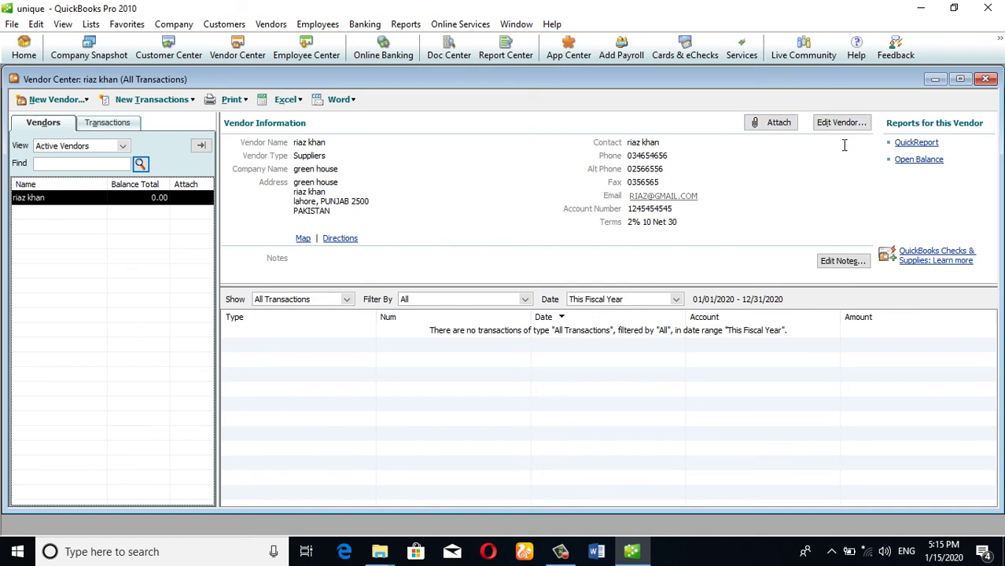
- Start a new vendor, entering the vendor's name and a 4500 opening balance dated 01/05/2020
click(94, 102)
click(79, 104)
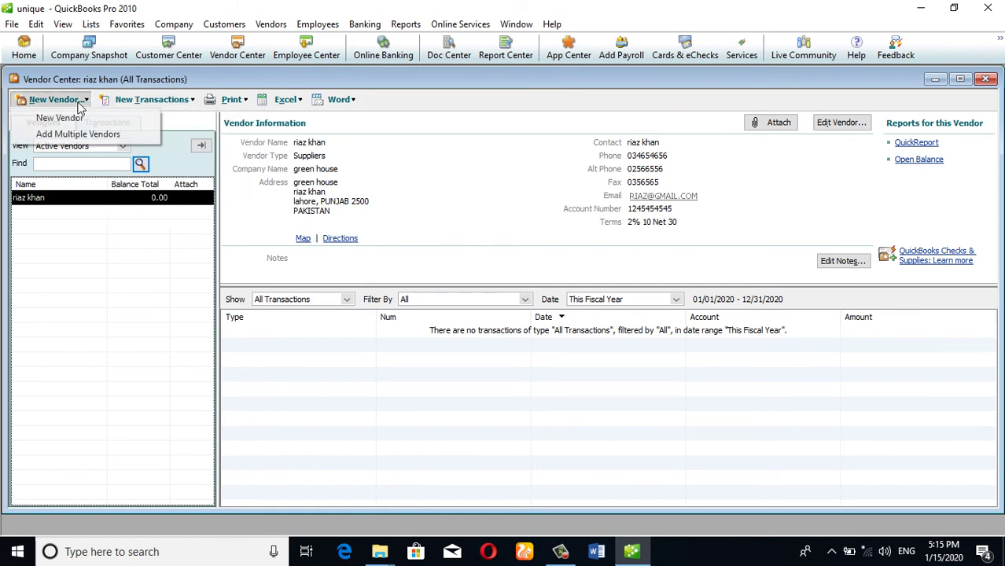
click(81, 119)
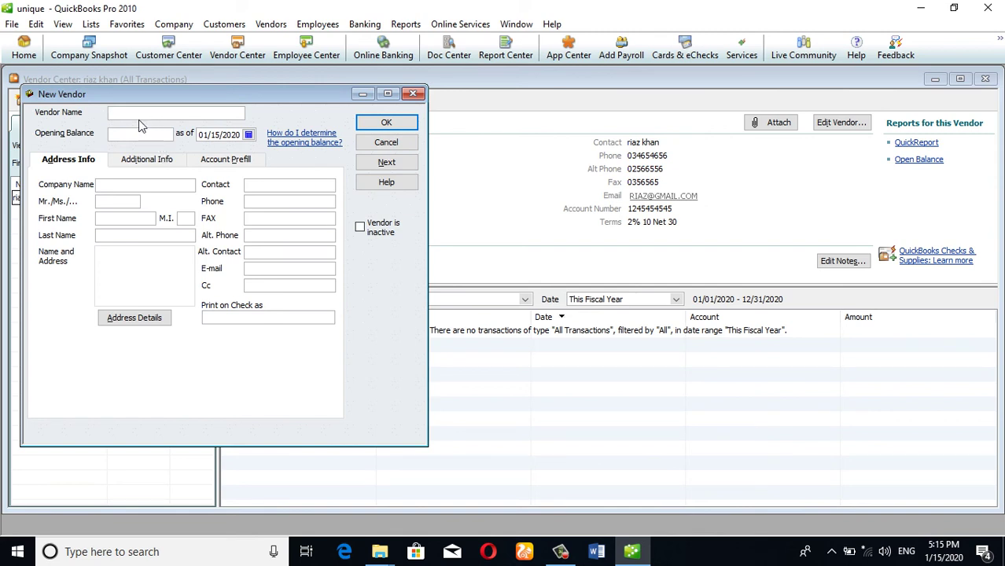
click(126, 136)
text(4500)
click(248, 135)
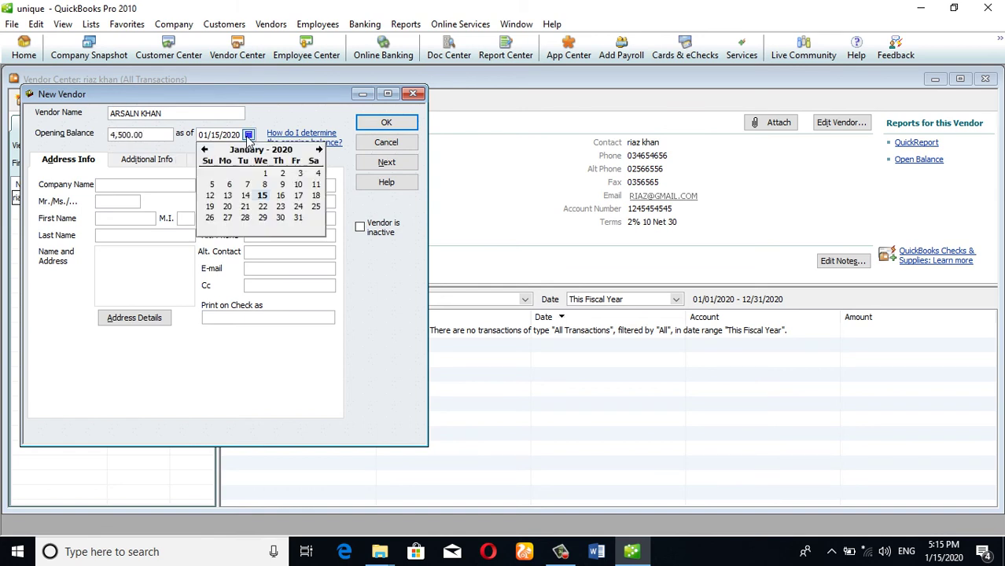
click(212, 186)
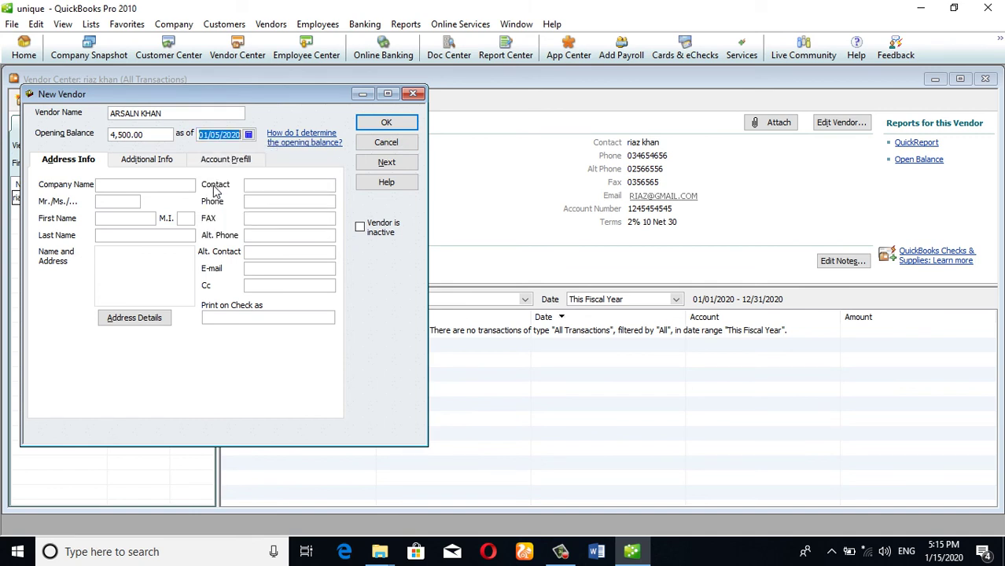
- Enter company K2, salutation MR, the contact's first and last name, contact, and phone number
click(147, 189)
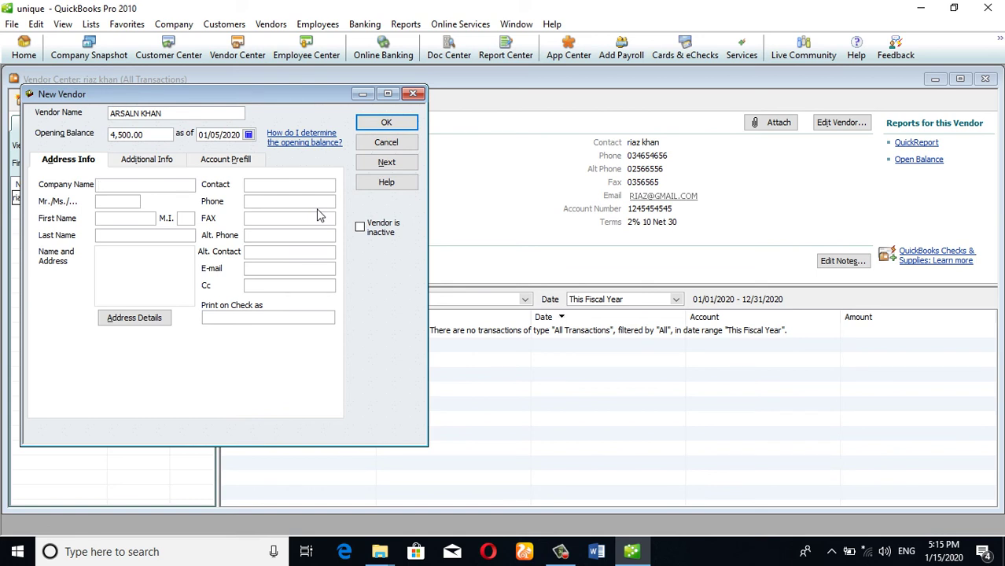
text(K2)
key(Tab)
text(MR)
click(120, 220)
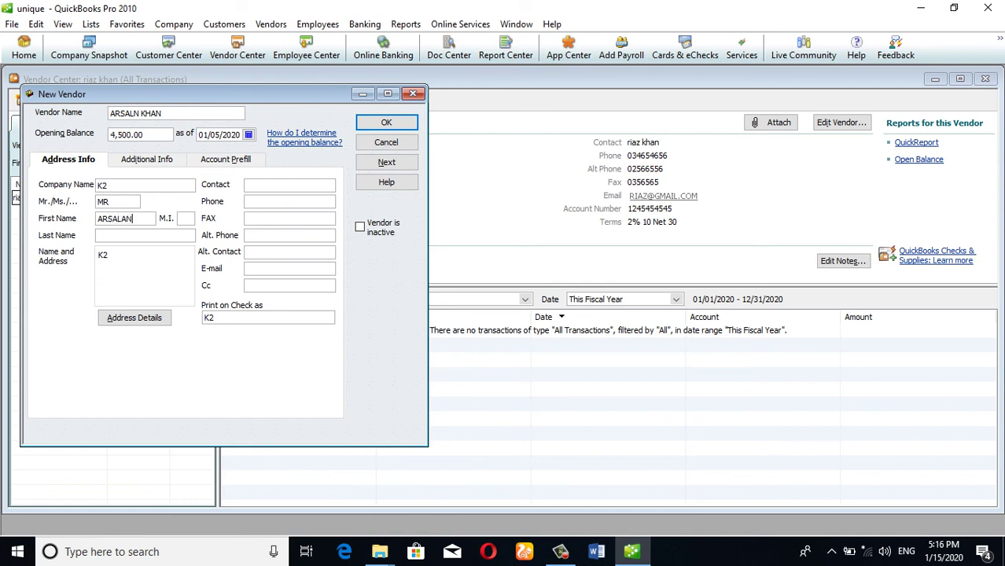
click(160, 236)
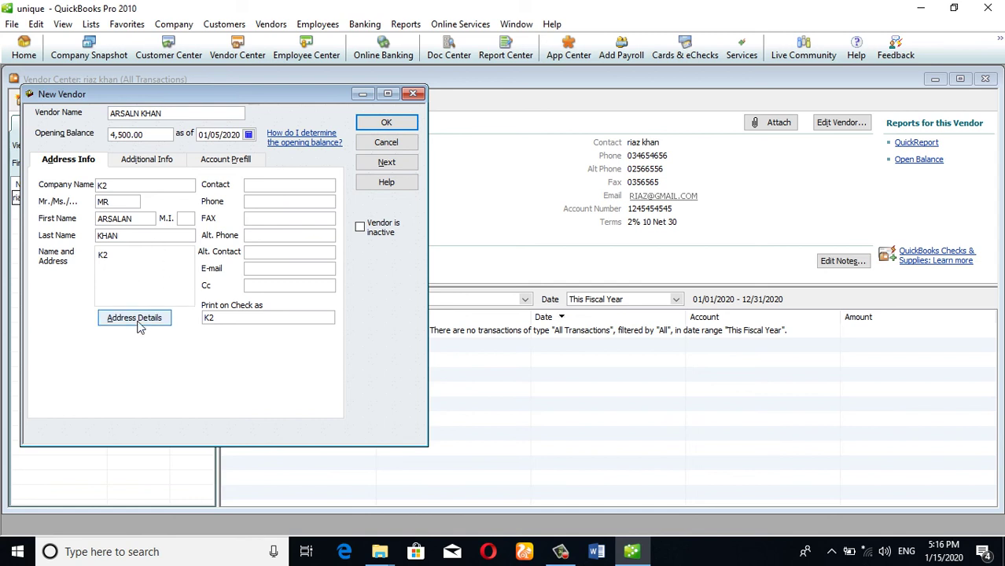
click(316, 189)
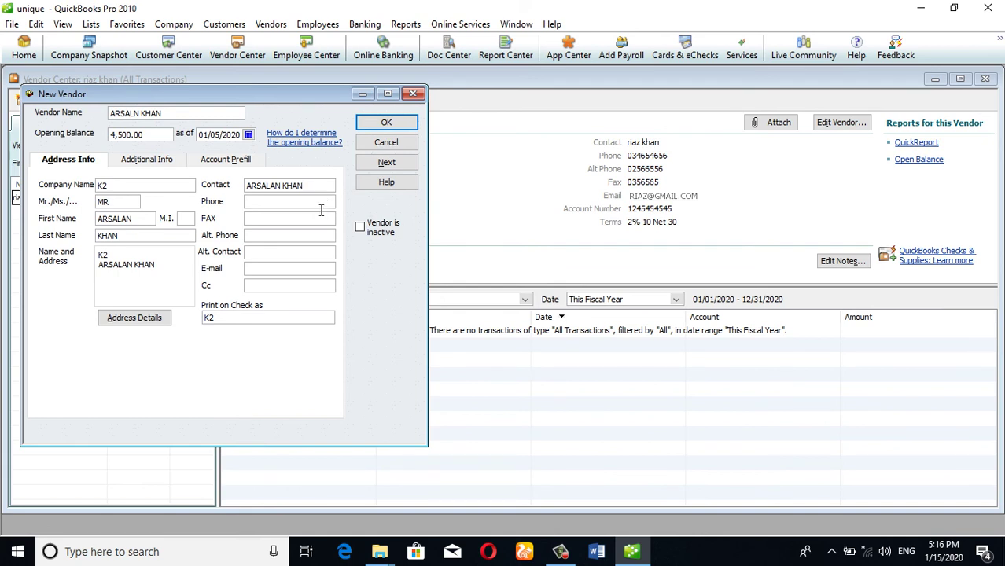
key(Tab)
text(5454)
text(4545)
- Enter the vendor's account number, then create and assign a new vendor type, PESHAWAR
click(167, 163)
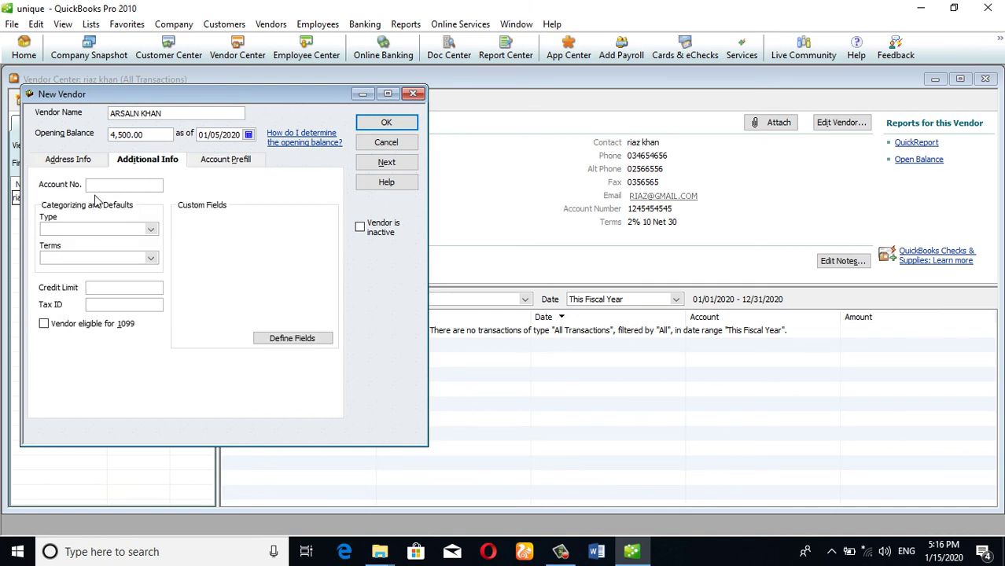
text(454545)
text(455)
click(152, 230)
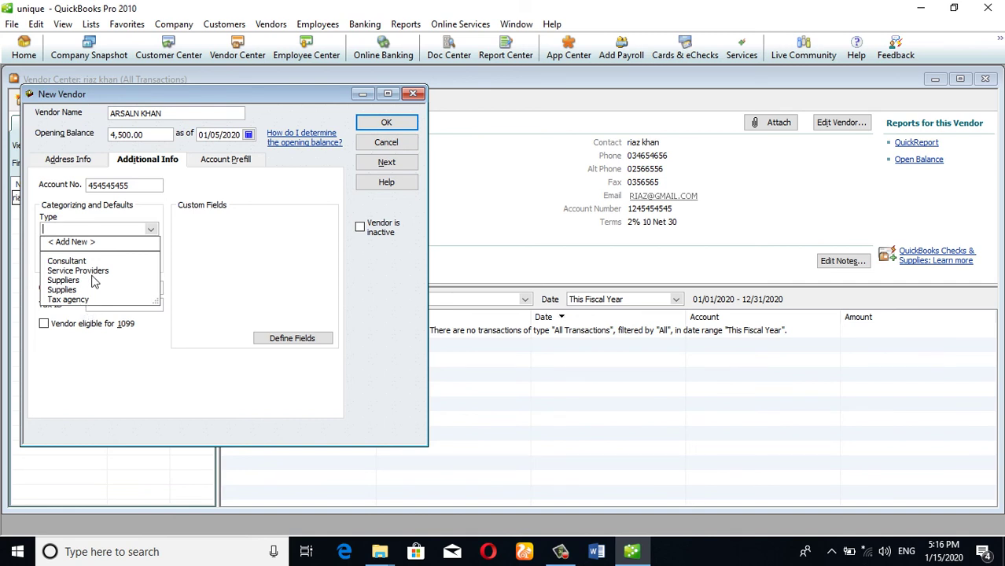
click(78, 242)
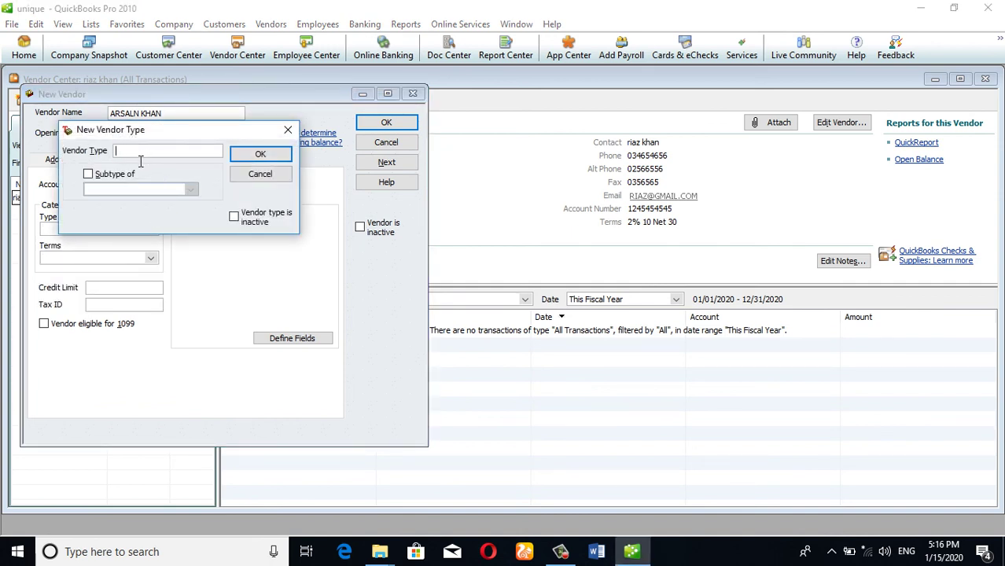
text(PESH)
text(AWAR)
click(246, 157)
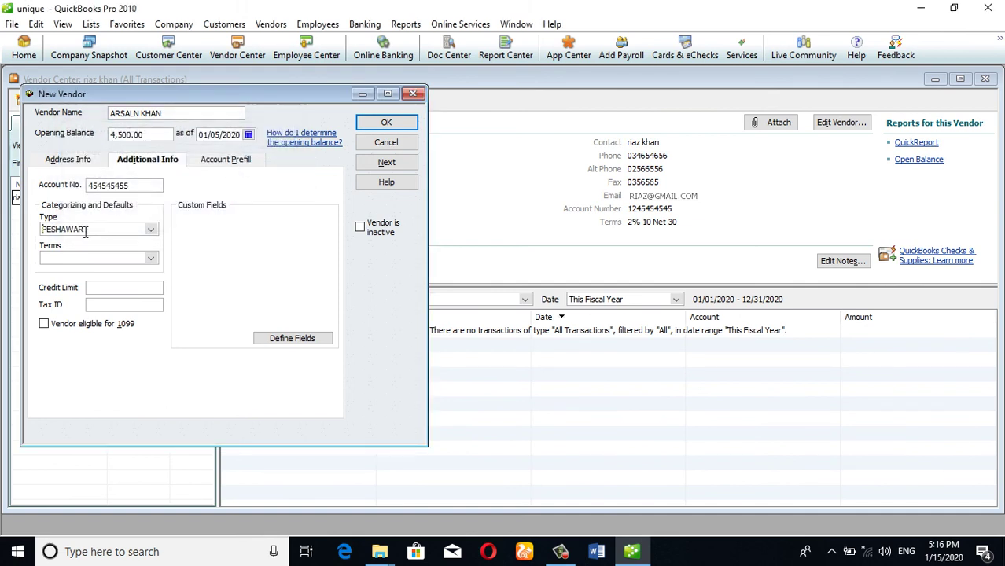
click(150, 230)
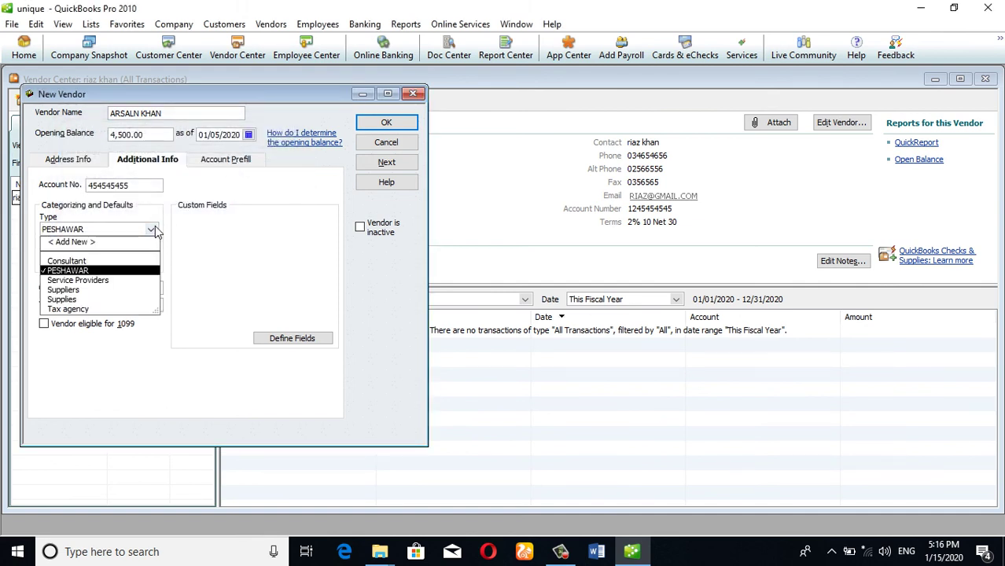
click(70, 270)
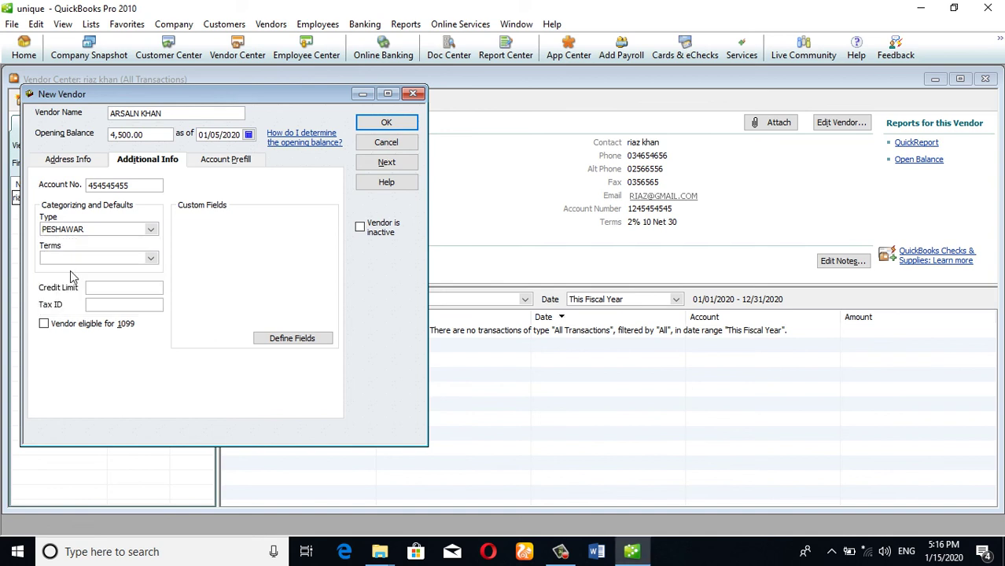
- Choose to add a new payment term from the Terms list
click(150, 259)
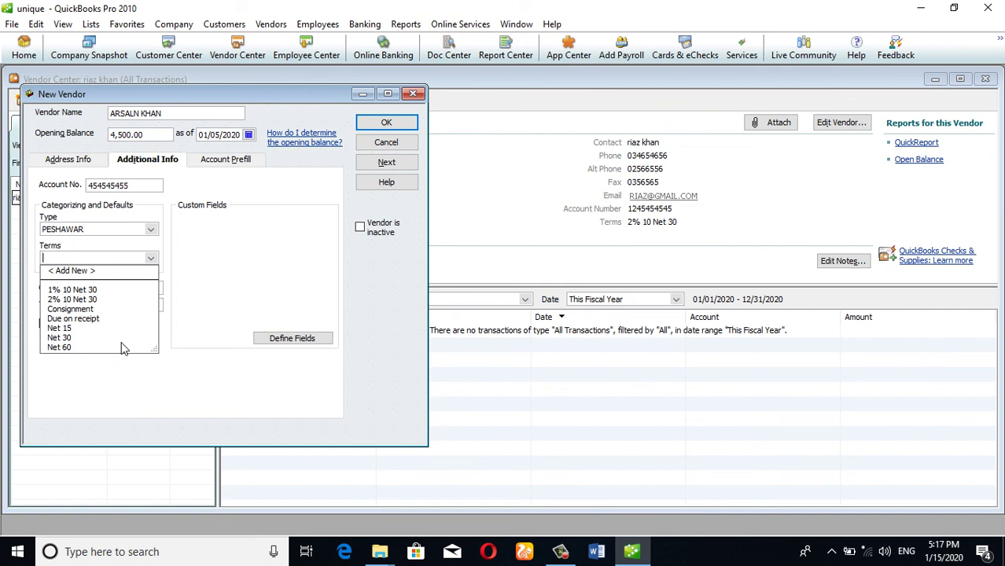
click(71, 280)
click(149, 264)
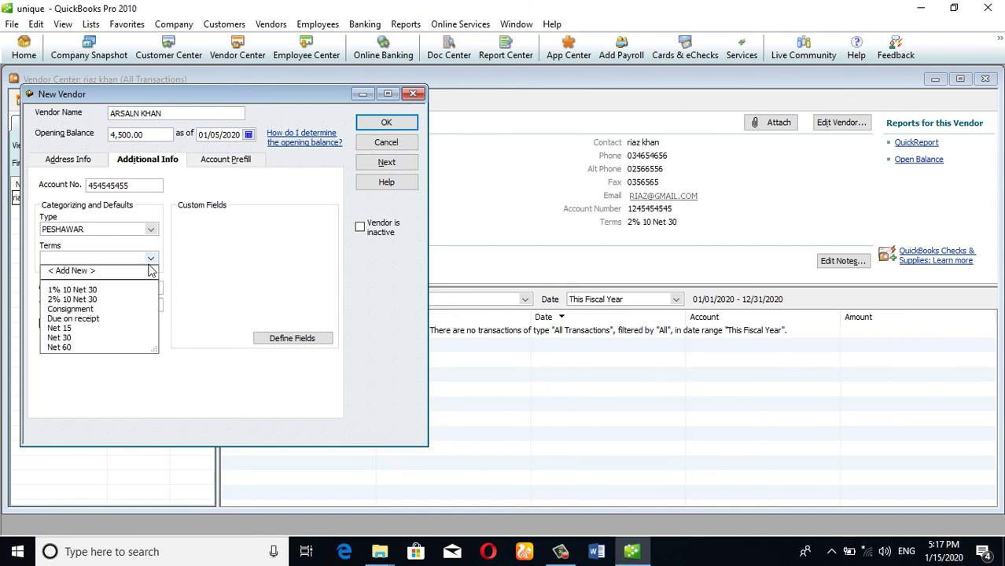
click(88, 277)
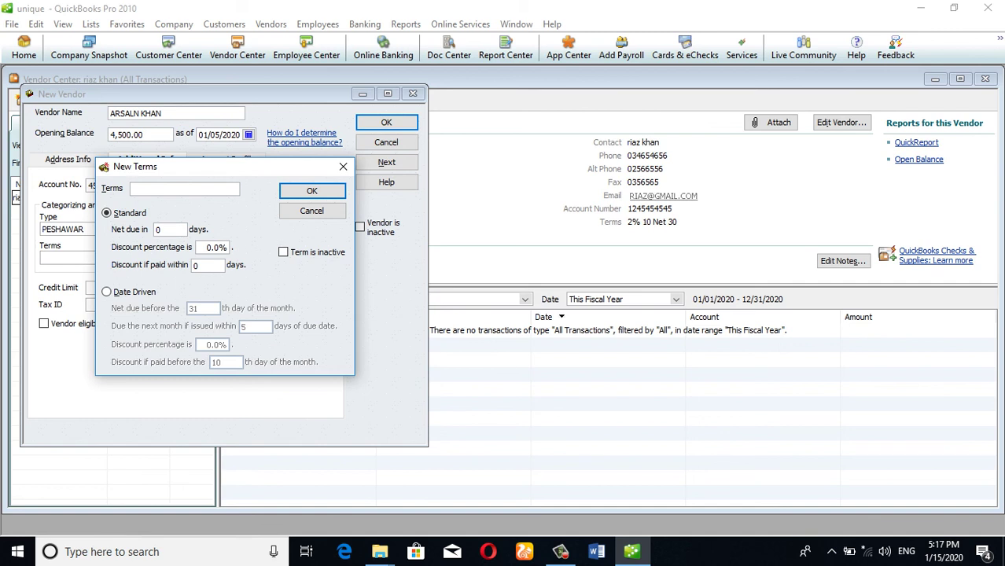
- Name the term '10% 15 NET 45', with net due in 45 days and a 10% discount within 15 days
text(10)
text(&)
key(BackSpace)
text(%)
text( 15)
text( NET)
text( 45)
key(Tab)
text(45)
double_click(221, 253)
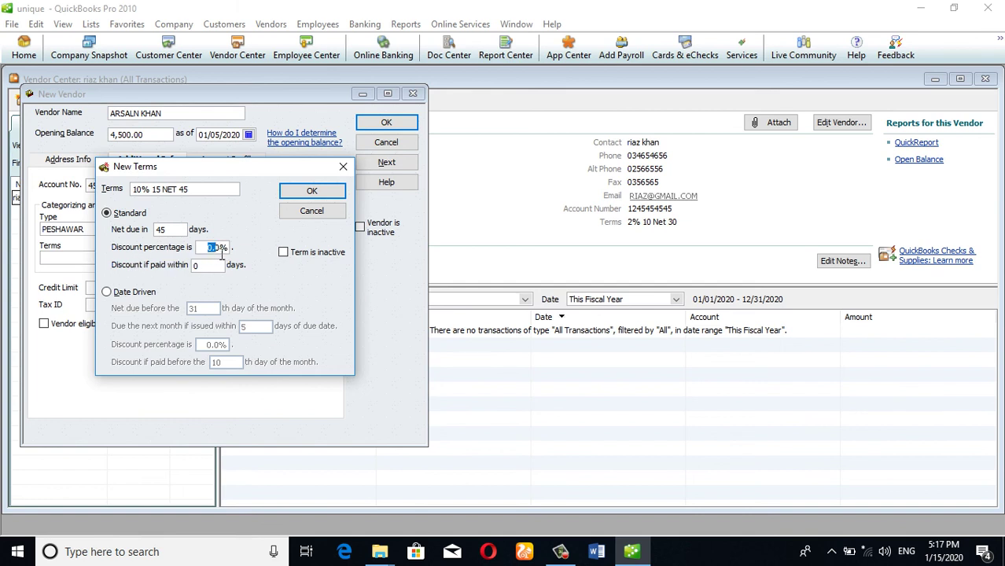
drag(222, 253, 226, 253)
key(BackSpace)
text(10)
click(197, 266)
text(15)
- Save the 10% 15 NET 45 term, keep it as the vendor's terms, and save the vendor
click(315, 192)
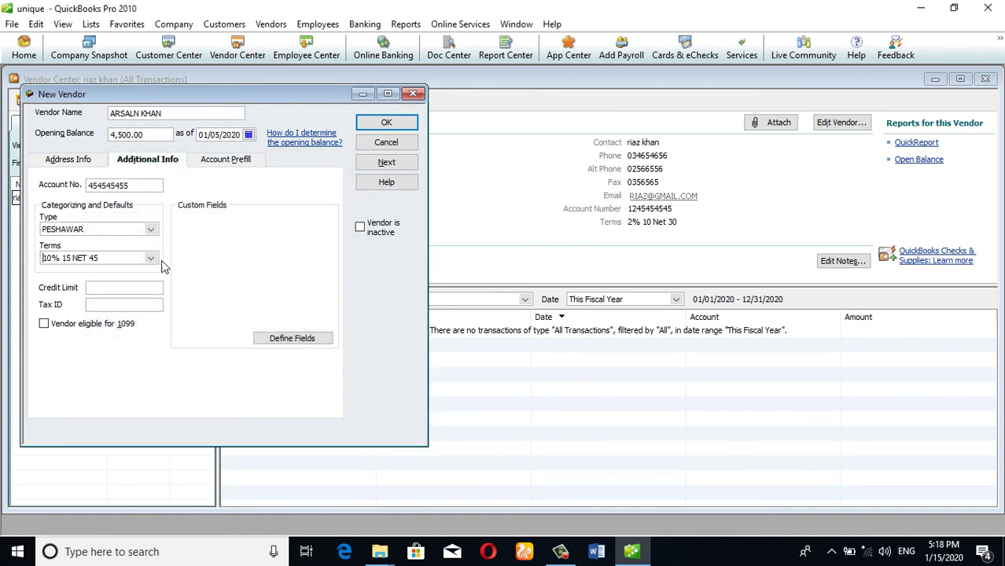
click(155, 259)
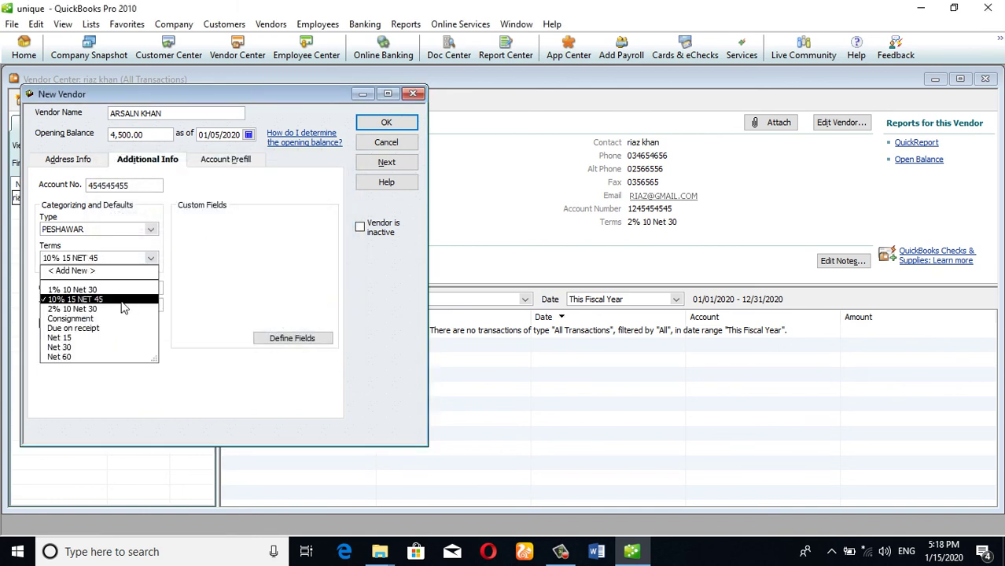
click(154, 260)
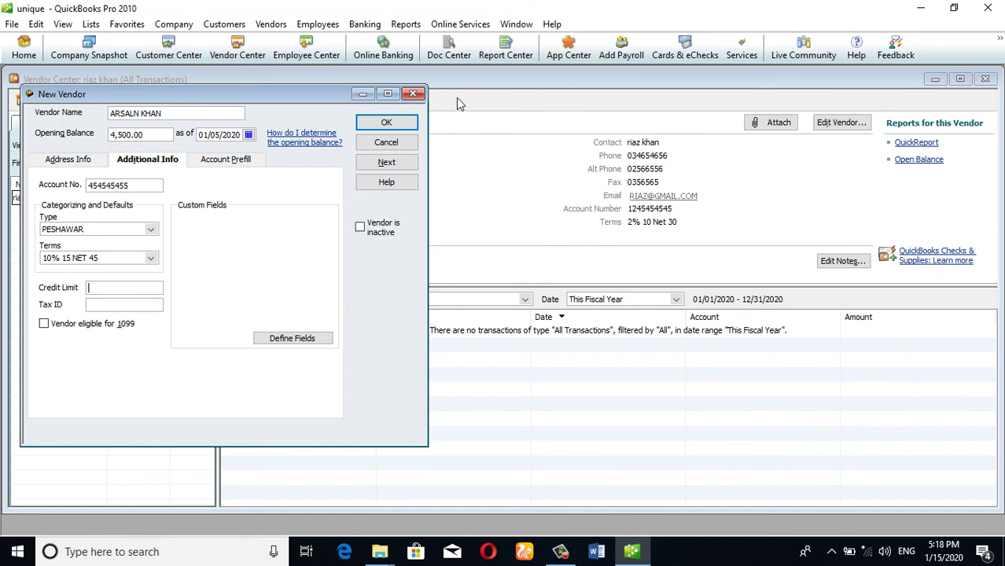
click(404, 125)
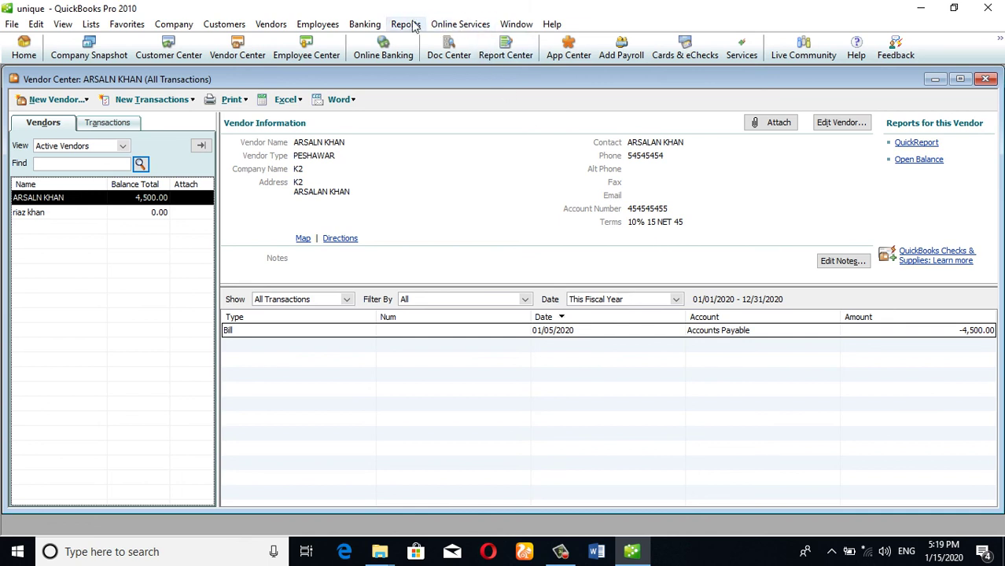
- Show the Trial Balance for All dates, totalling 814,000.00, in a maximized window
click(368, 27)
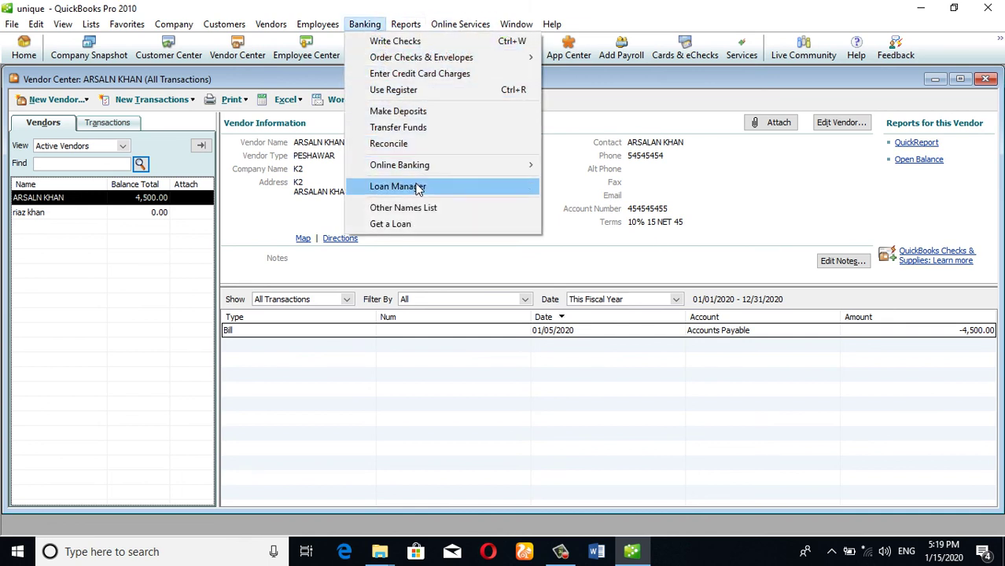
mouse_move(406, 24)
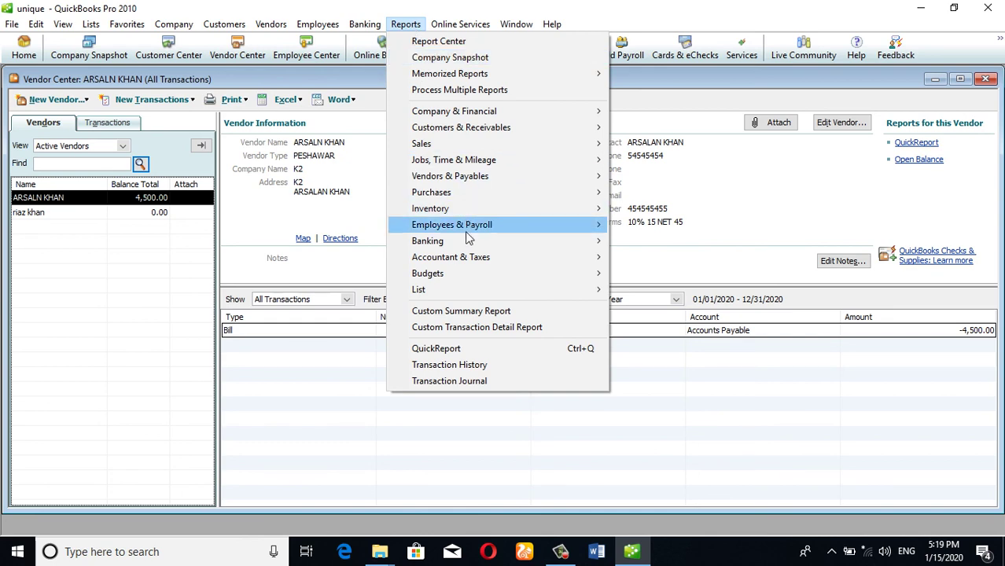
mouse_move(464, 259)
click(658, 259)
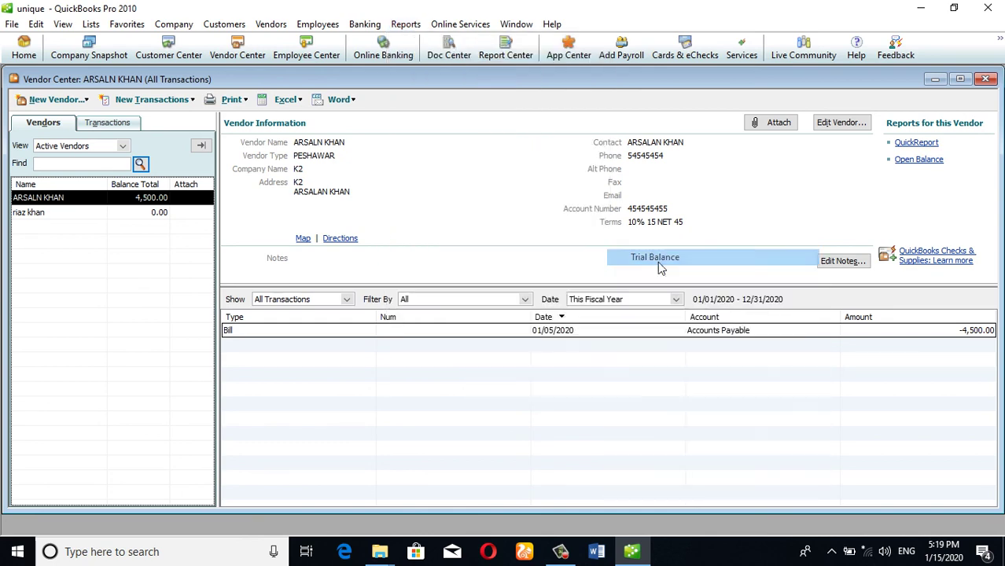
key(a)
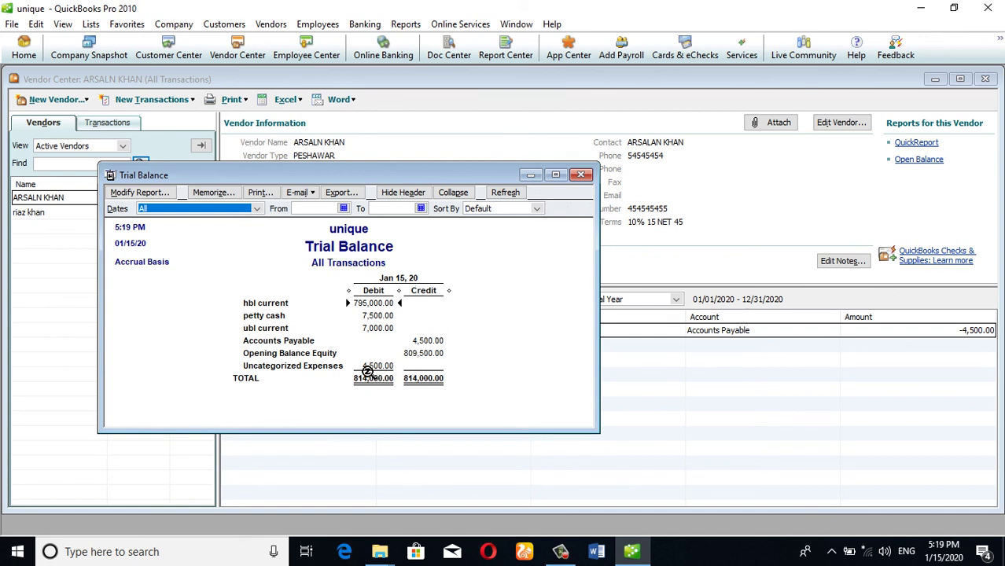
click(556, 175)
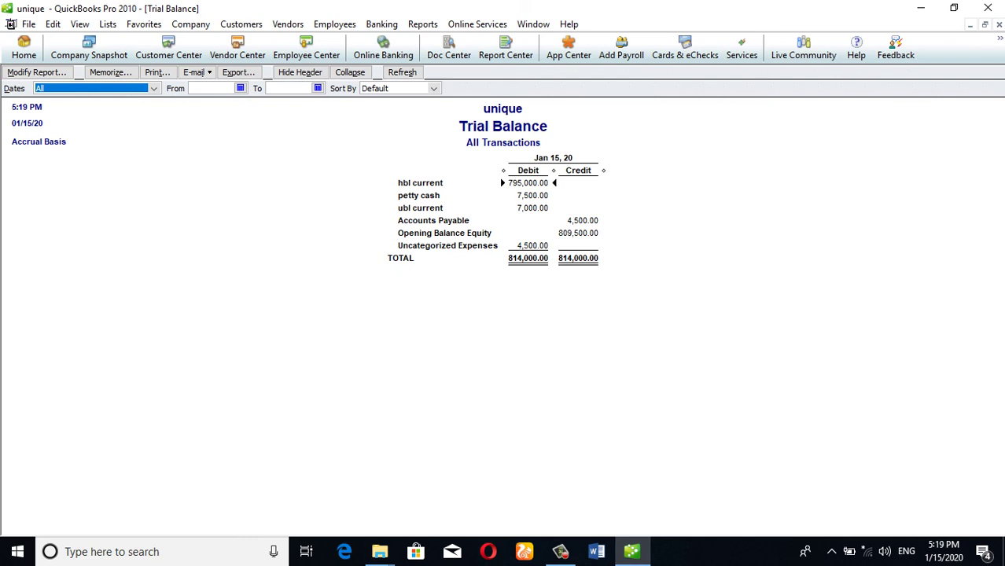
- Close the Trial Balance report and the Vendor Center
click(999, 24)
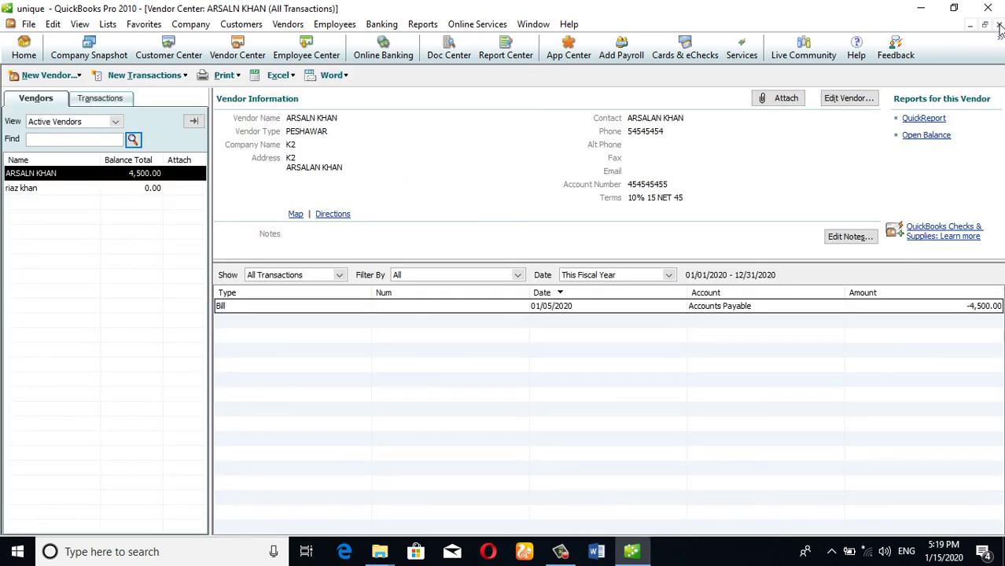
click(999, 24)
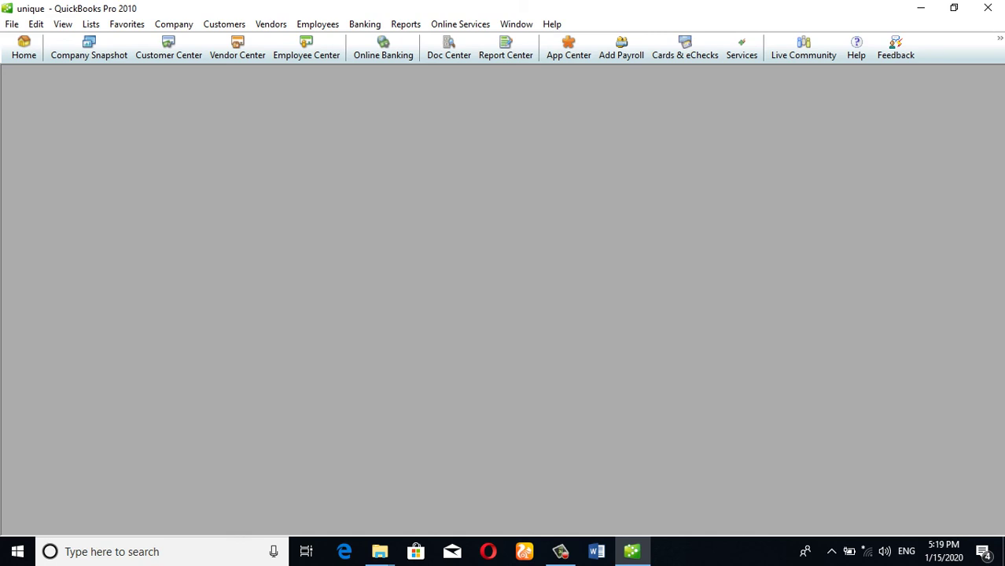
click(560, 551)
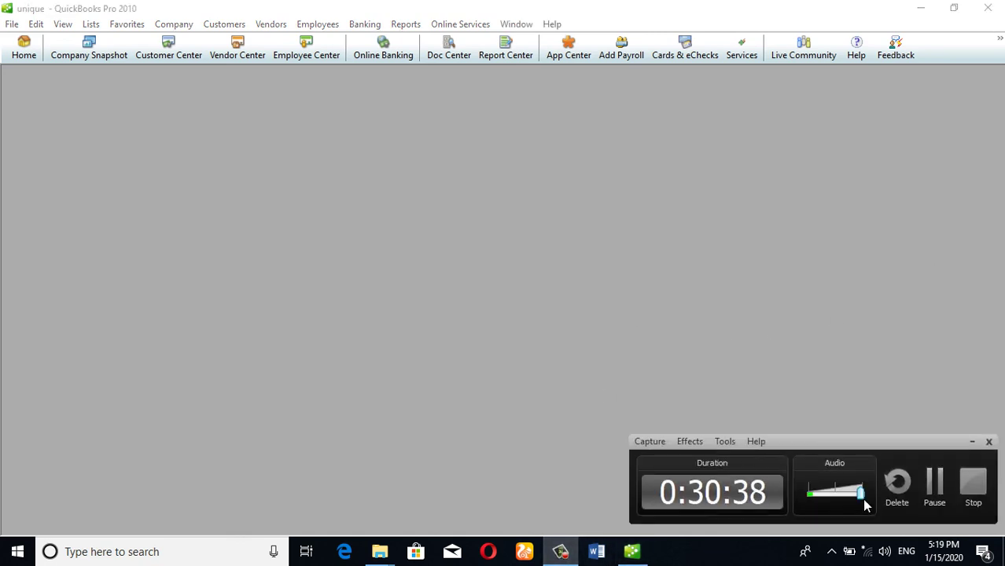